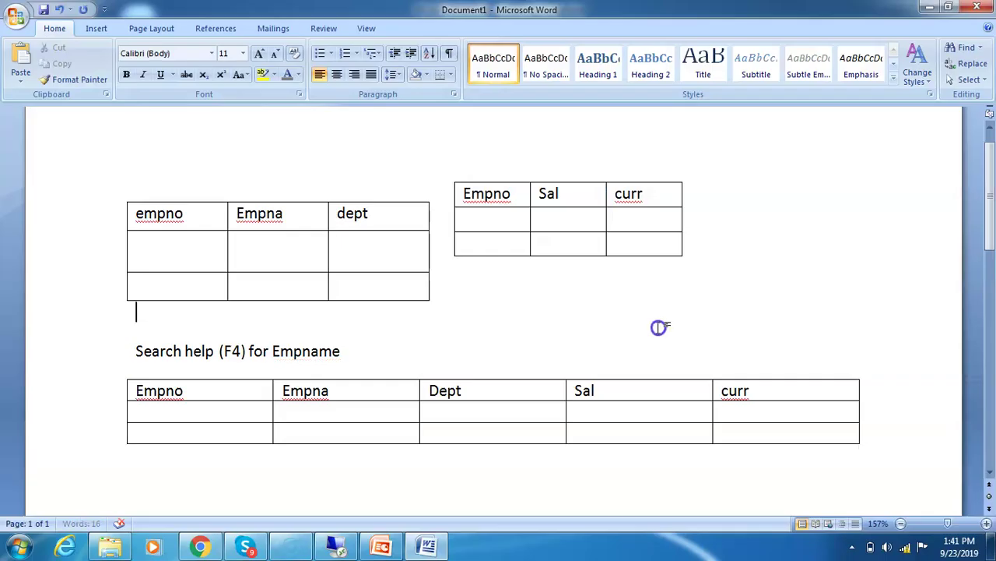
# Step: Insert the line "Help View" above the "Search help (F4) for Empname" line
pyautogui.click(363, 349)
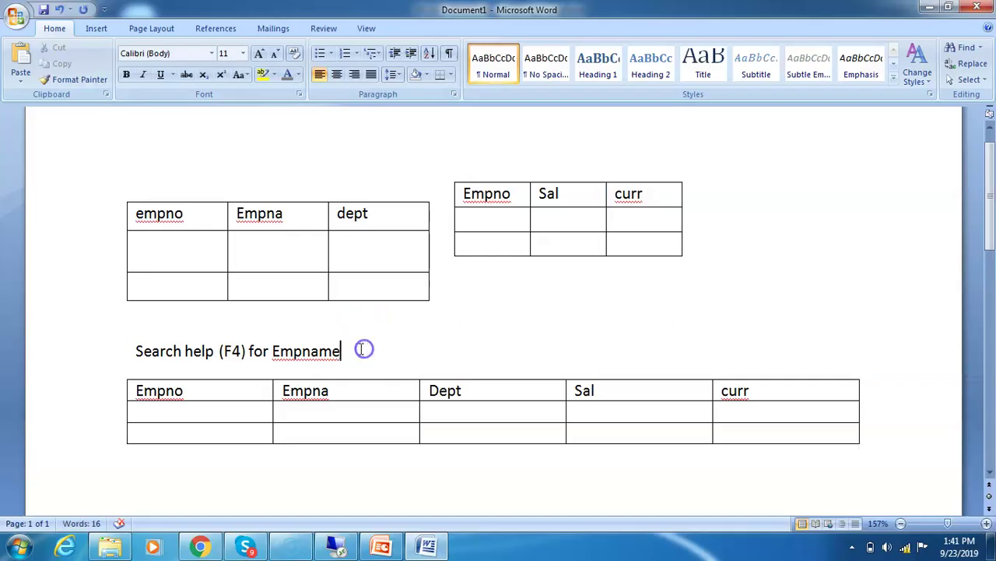
pyautogui.click(159, 178)
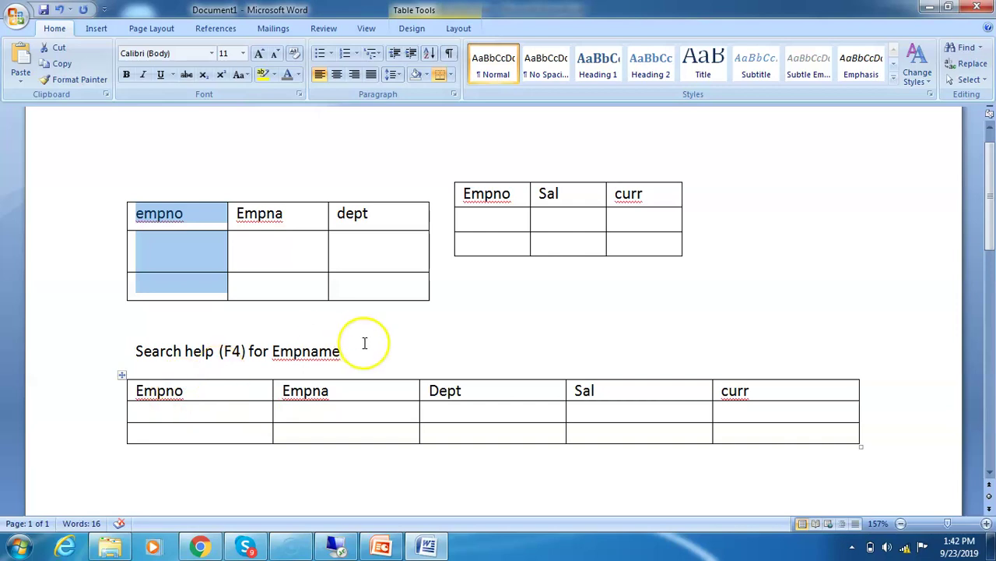
pyautogui.click(193, 328)
pyautogui.press('Return')
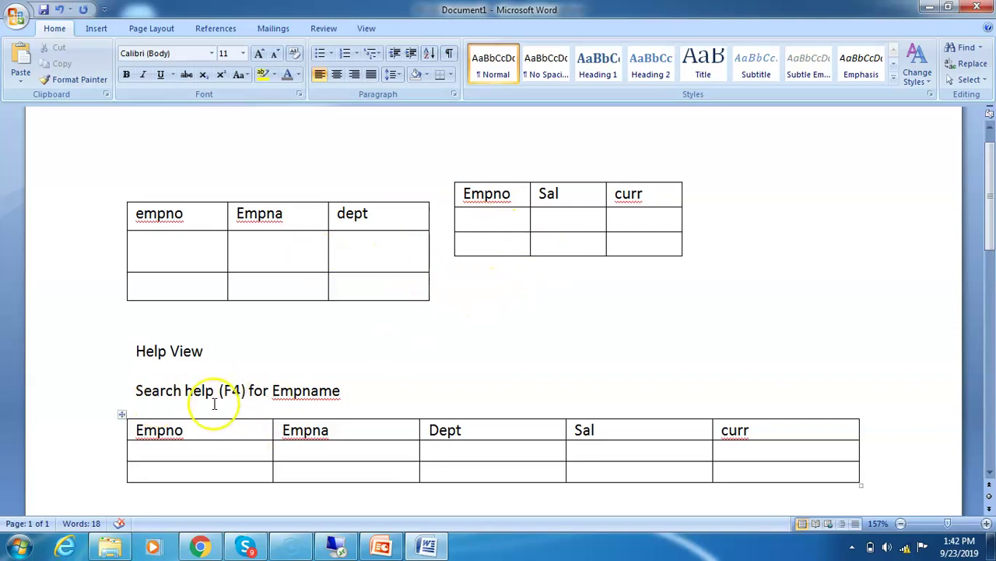
# Step: Append "– f4" to the end of the "Search help (F4) for Empname" line
pyautogui.click(222, 429)
pyautogui.click(350, 393)
pyautogui.write('-')
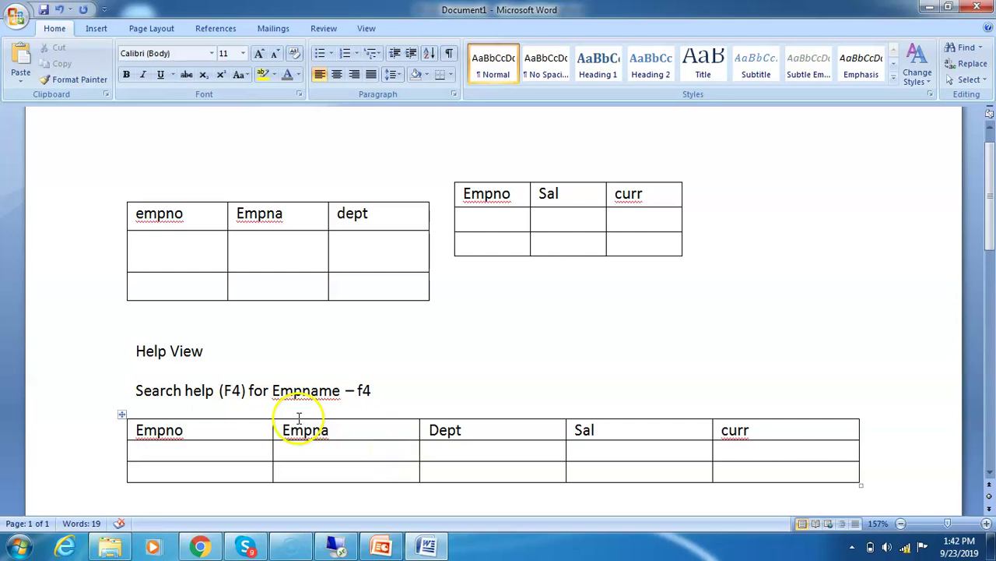
pyautogui.click(214, 343)
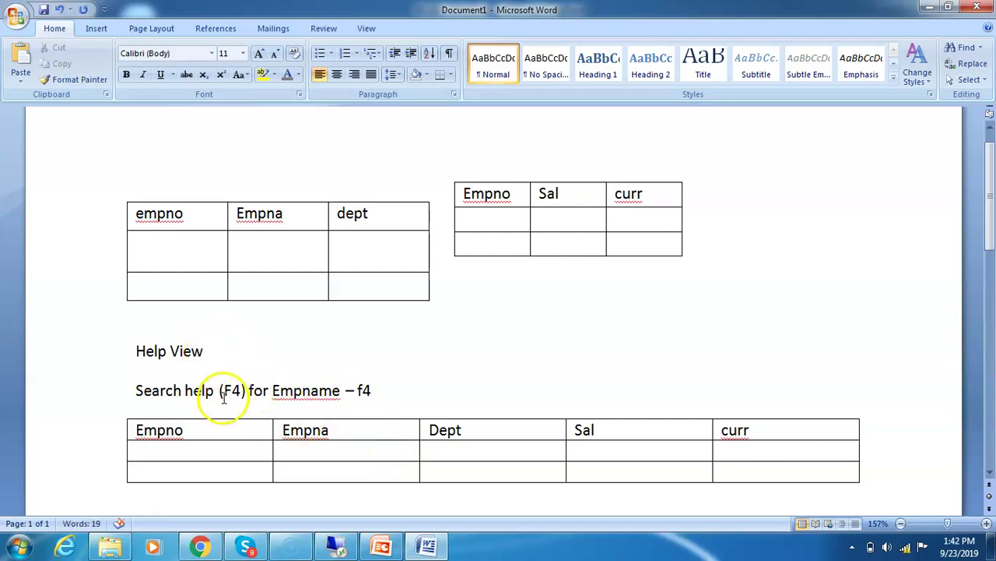
# Step: Add the line "Data element – Employee Name" below the search help line, above the five-column table
pyautogui.click(411, 393)
pyautogui.press('Return')
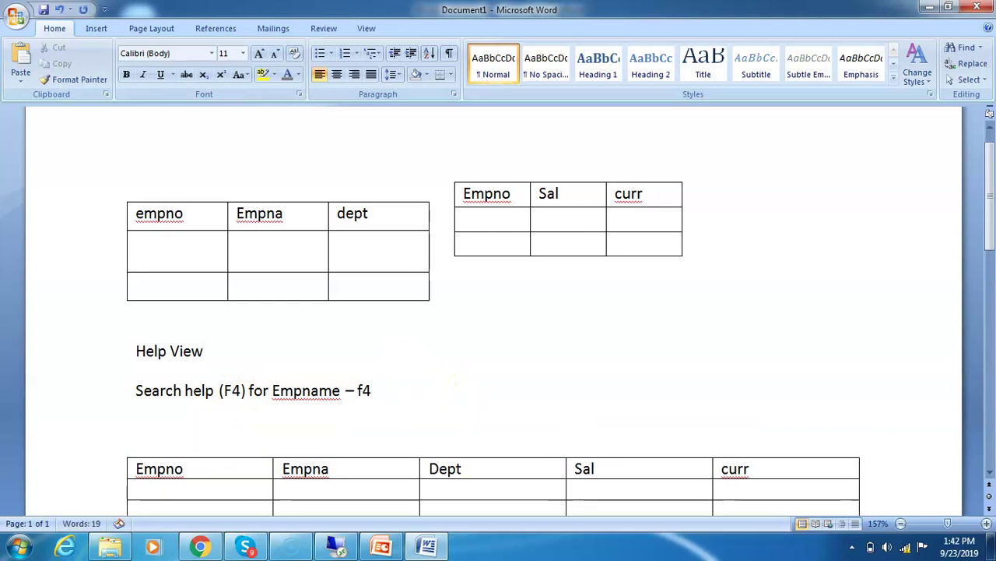
pyautogui.write('Data element - Emp')
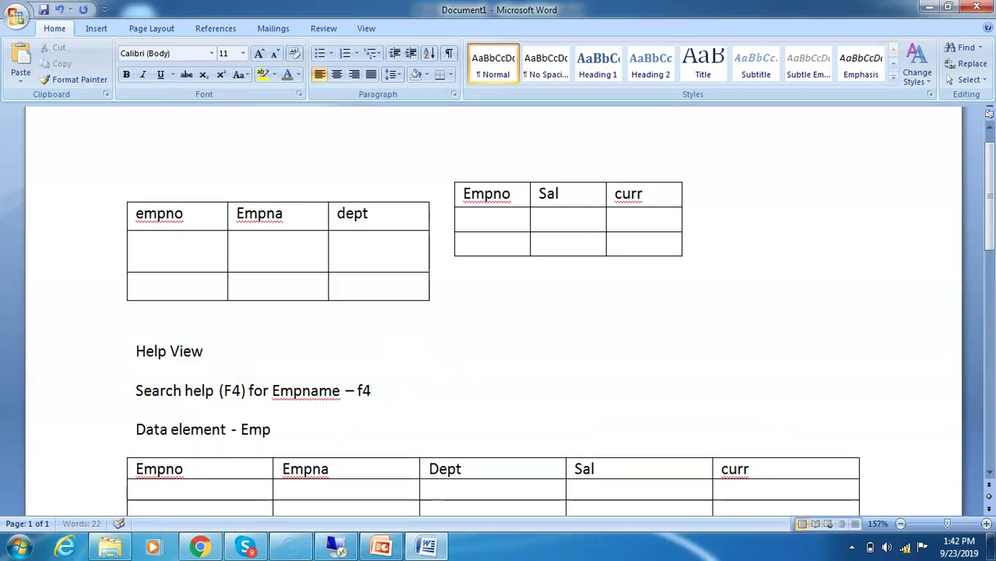
pyautogui.write('loyee Name')
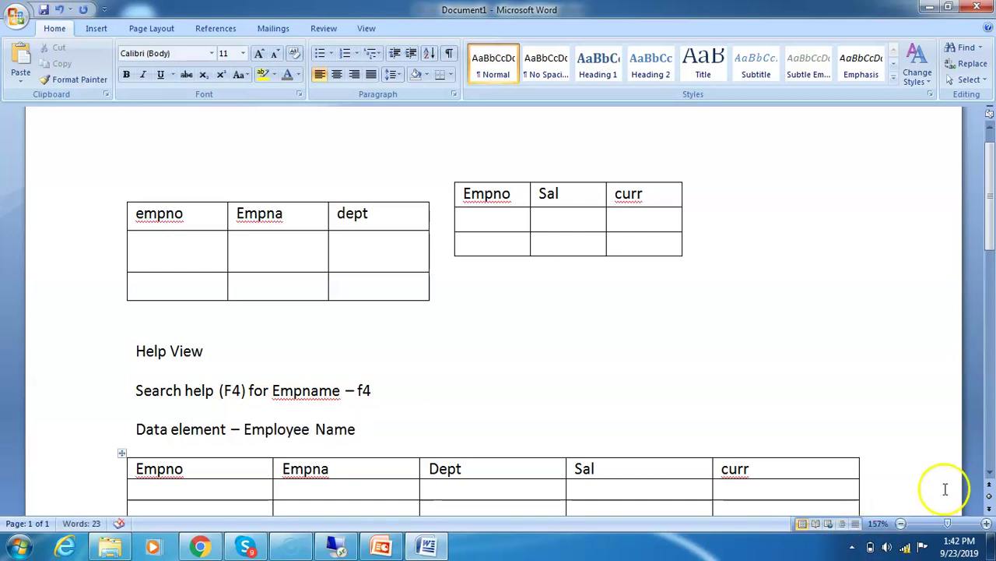
# Step: Switch to the remote desktop session and launch SAP Logon
pyautogui.click(989, 473)
pyautogui.click(990, 473)
pyautogui.click(990, 473)
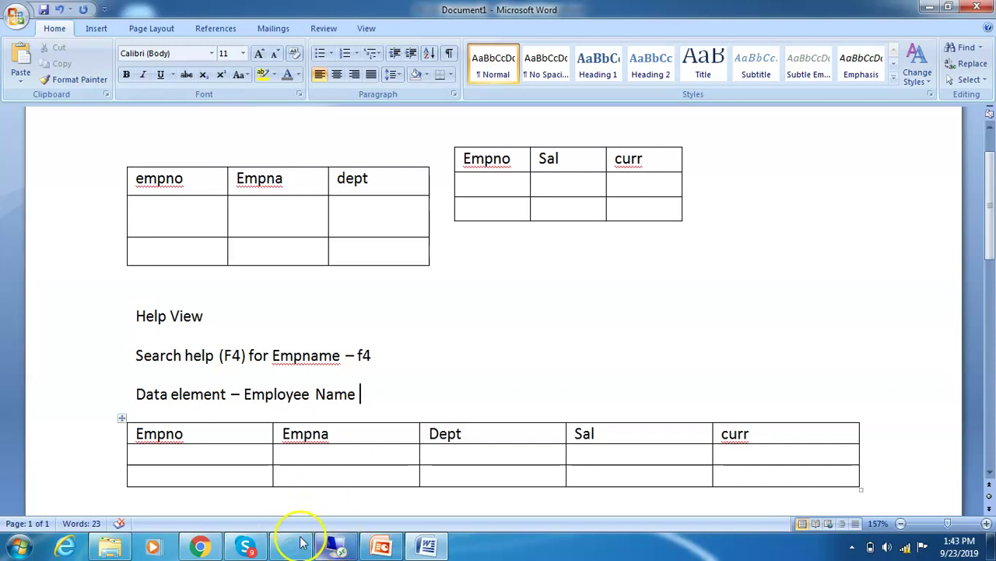
pyautogui.moveTo(333, 548)
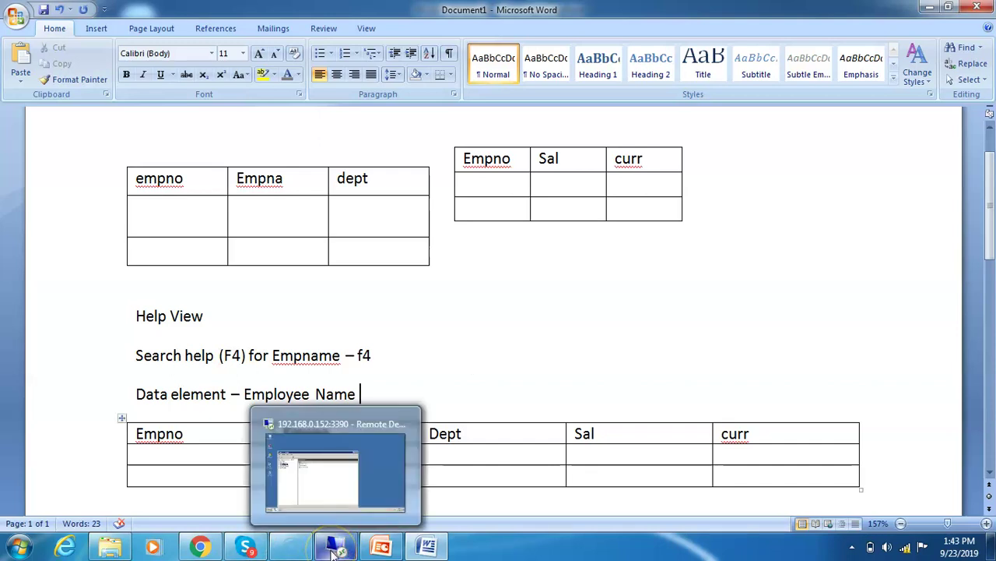
pyautogui.click(316, 483)
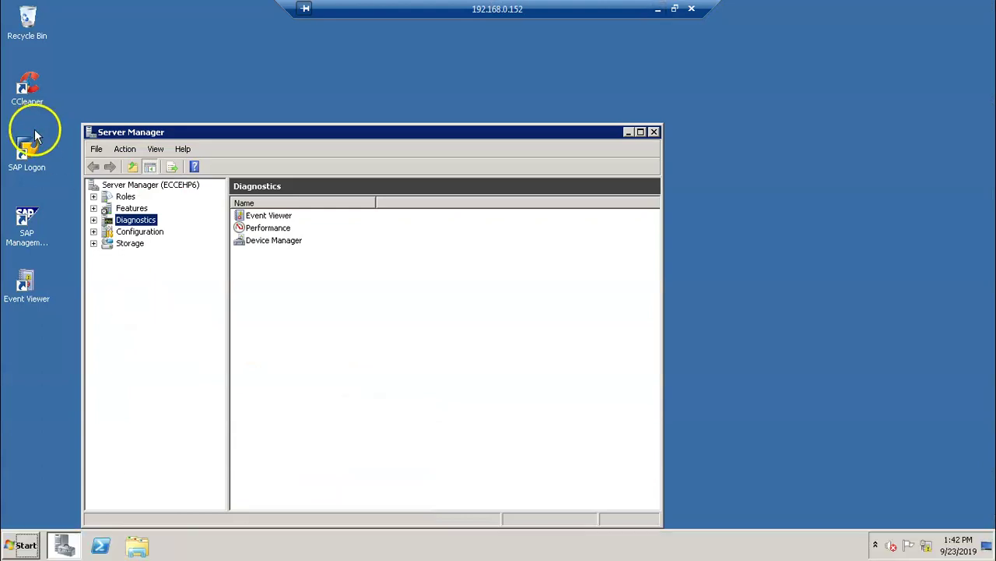
pyautogui.doubleClick(33, 140)
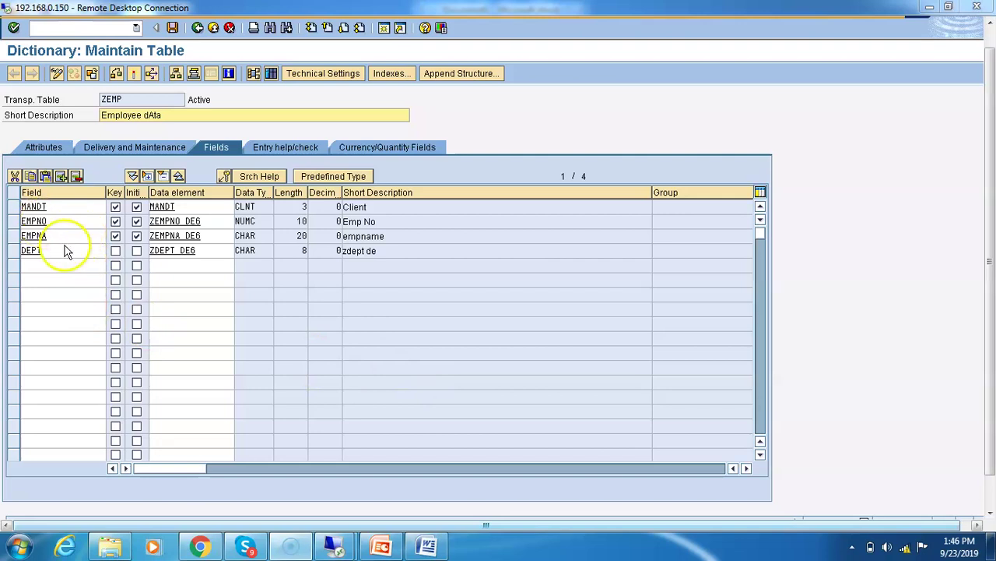
# Step: Leave the ZEMP table and display the fields of database table ZSAL in the ABAP Dictionary
pyautogui.click(198, 28)
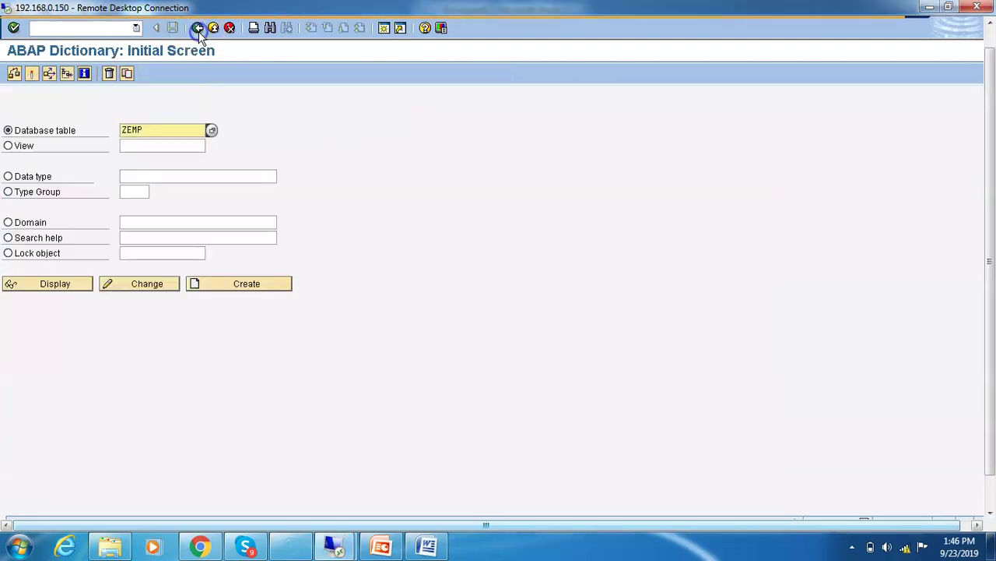
pyautogui.click(154, 129)
pyautogui.press('BackSpace')
pyautogui.press('BackSpace')
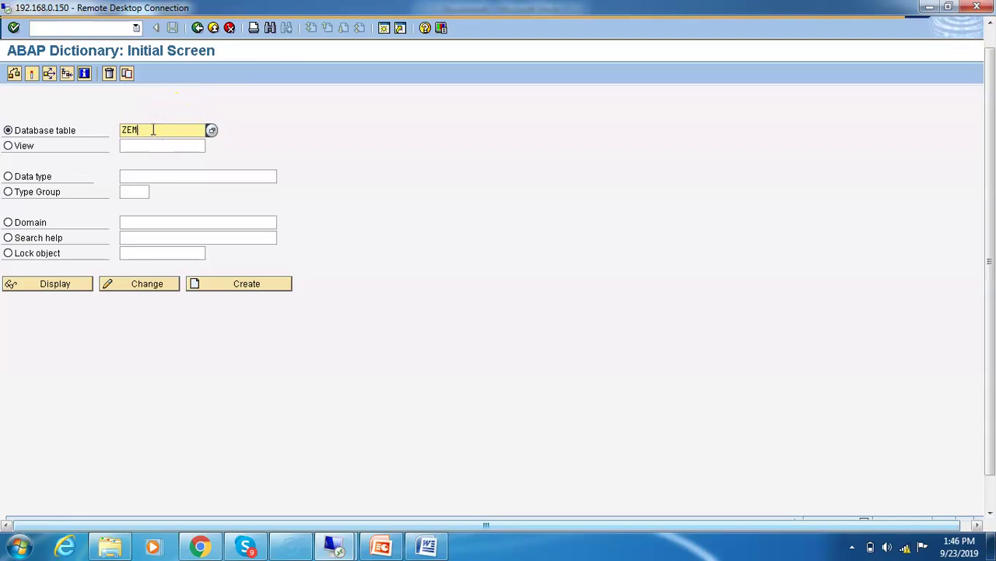
pyautogui.write('sa')
pyautogui.click(49, 283)
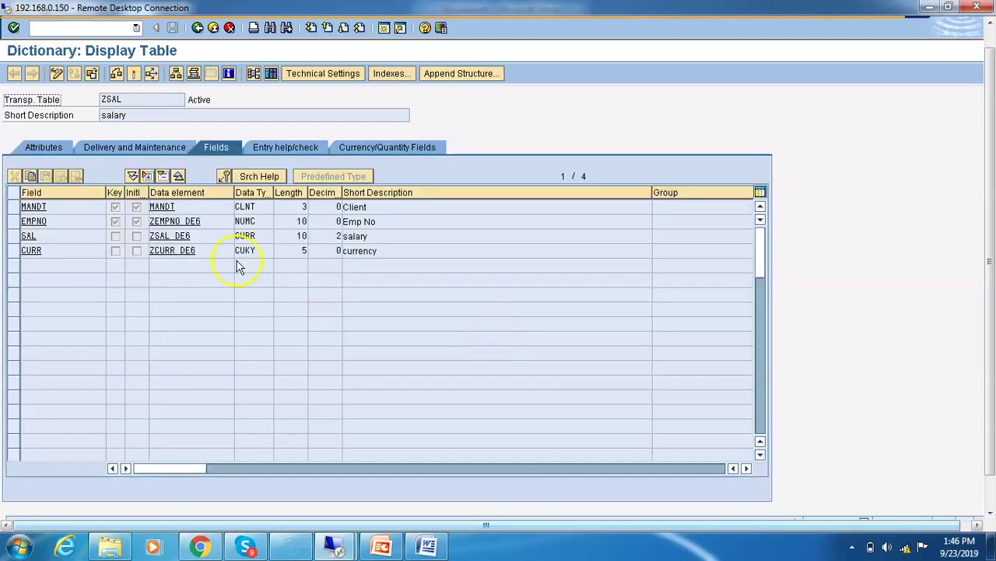
# Step: Create a help view named zjh_help_emp with the short description "Emp Name Help View"
pyautogui.click(198, 28)
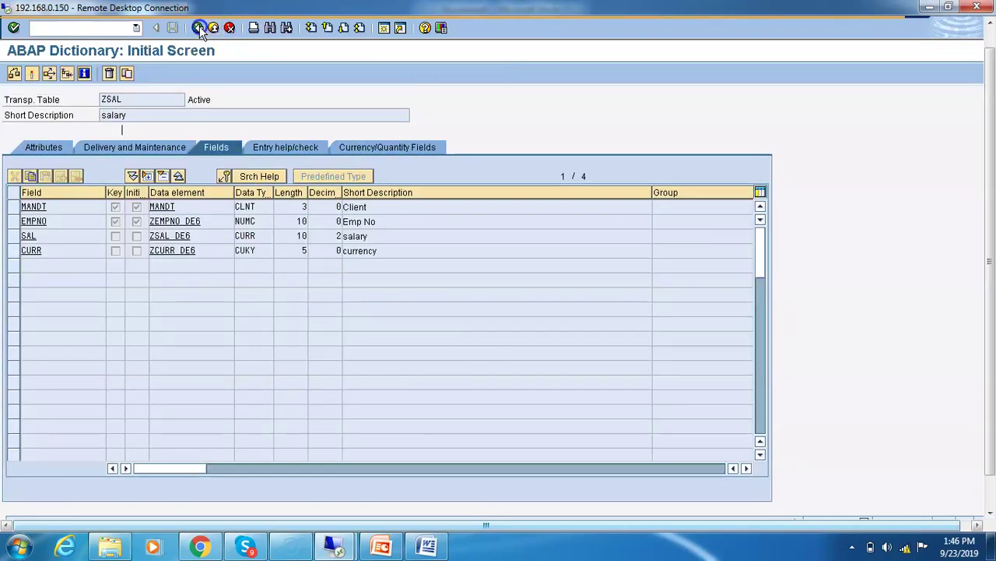
pyautogui.click(25, 146)
pyautogui.click(133, 147)
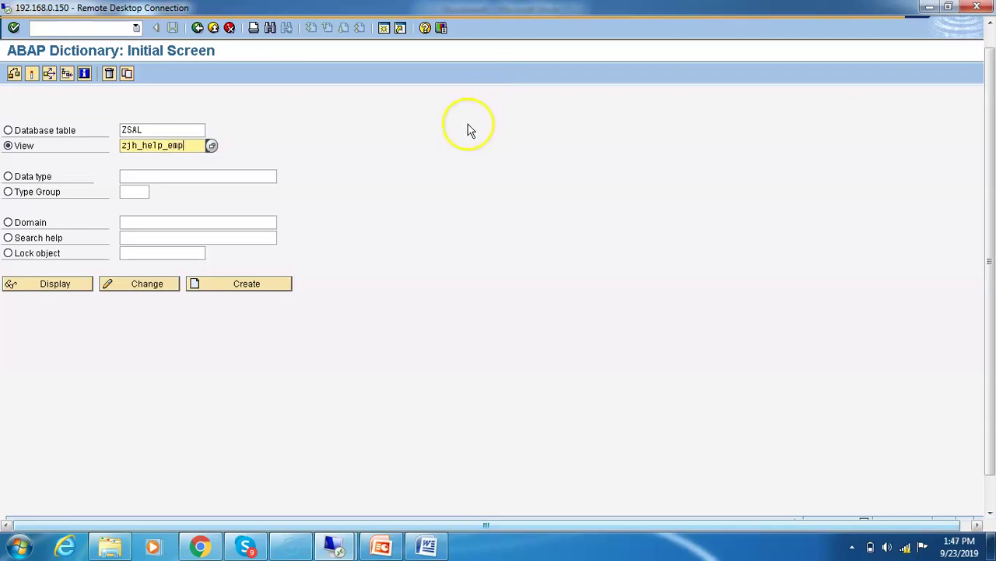
pyautogui.click(249, 284)
pyautogui.click(65, 261)
pyautogui.click(70, 282)
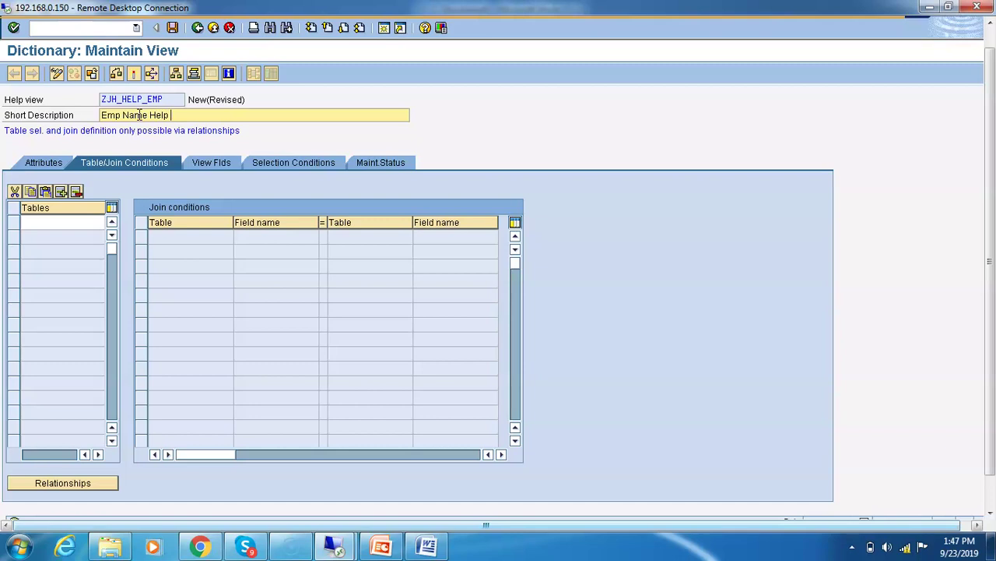
# Step: Enter ZSAL as the first base table of the help view
pyautogui.click(84, 222)
pyautogui.write('zs')
pyautogui.press('Return')
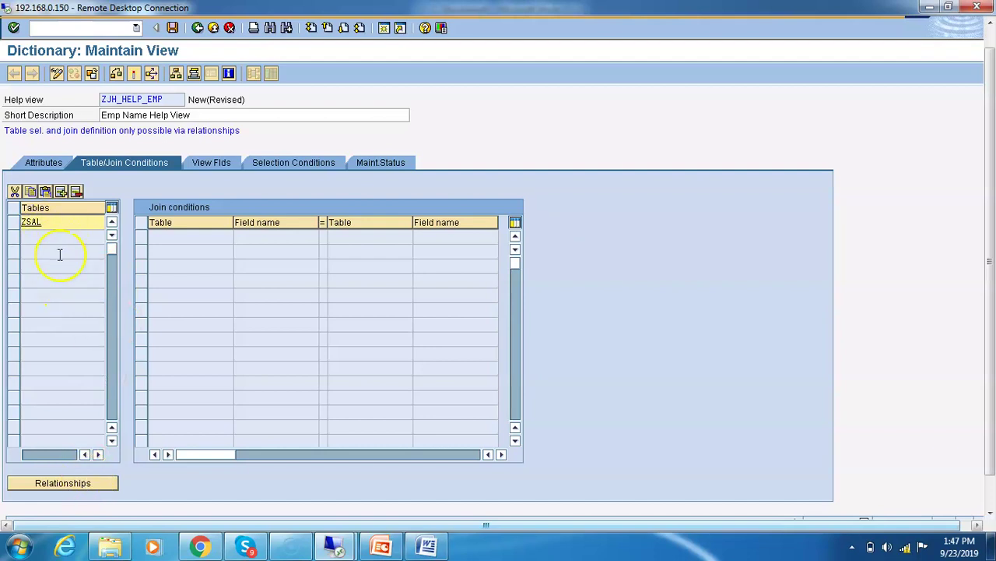
# Step: Copy the ZSAL–ZEMP relationship into the help view to define its join conditions
pyautogui.click(62, 483)
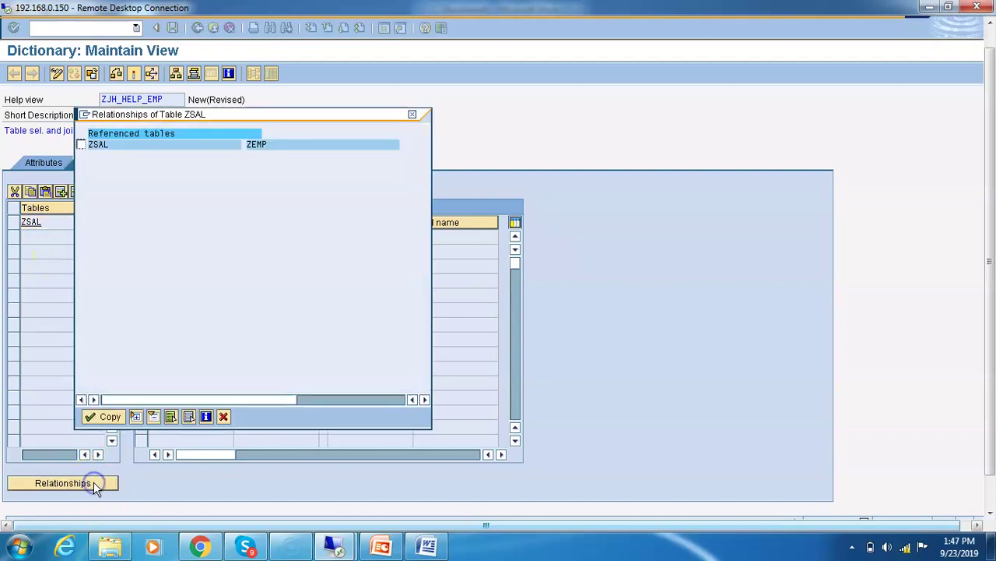
pyautogui.click(81, 145)
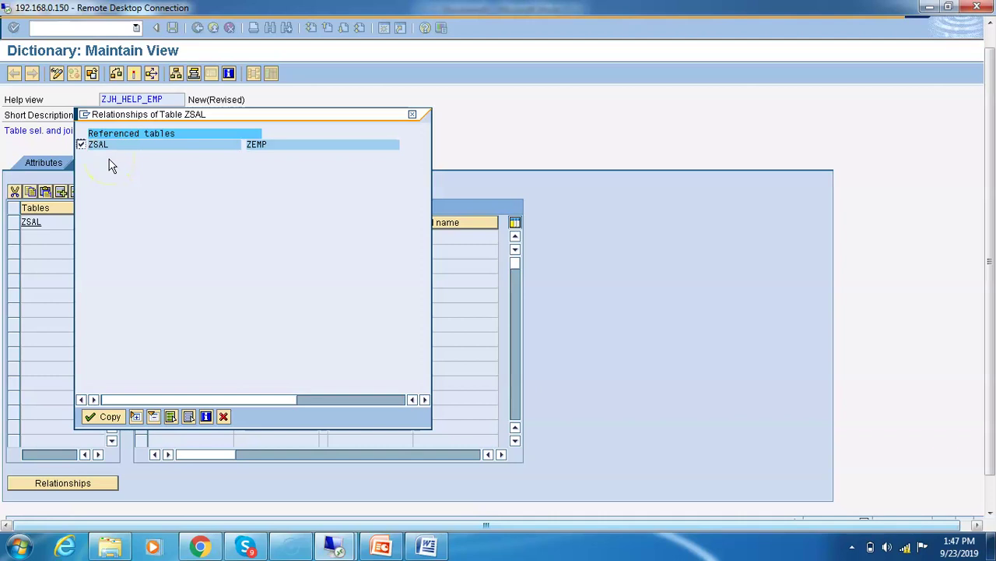
pyautogui.doubleClick(260, 145)
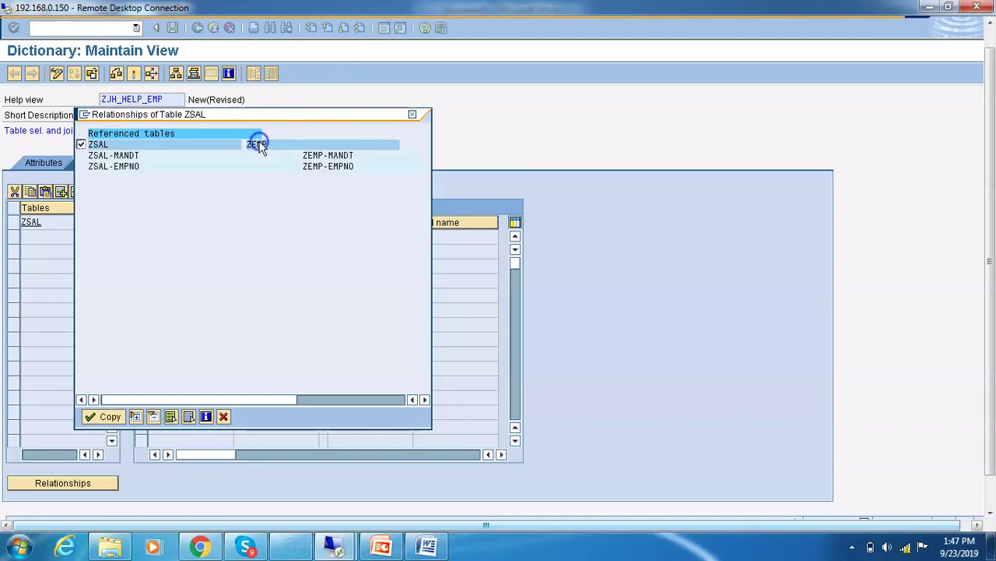
pyautogui.doubleClick(127, 167)
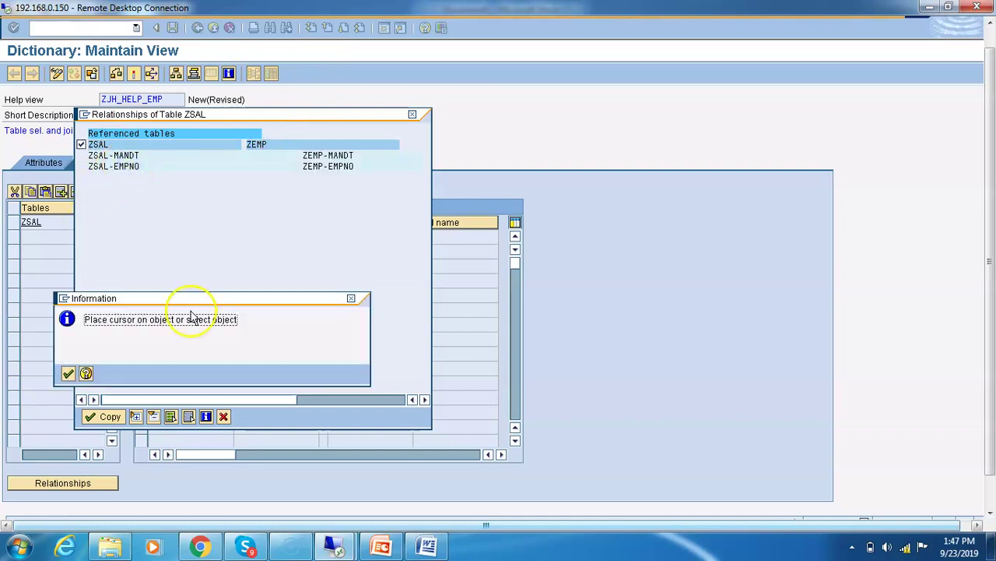
pyautogui.click(69, 373)
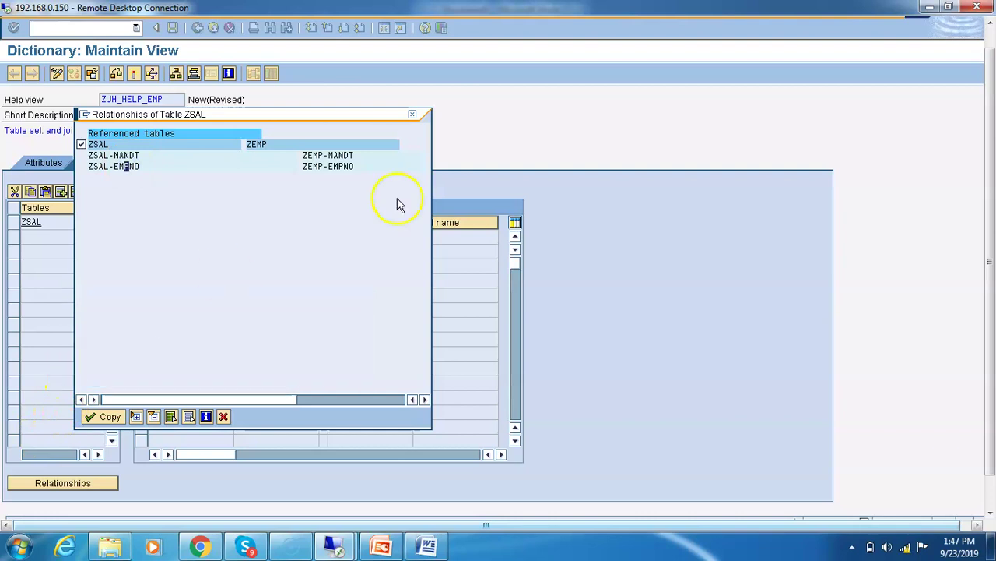
pyautogui.click(331, 173)
pyautogui.click(274, 145)
pyautogui.click(91, 417)
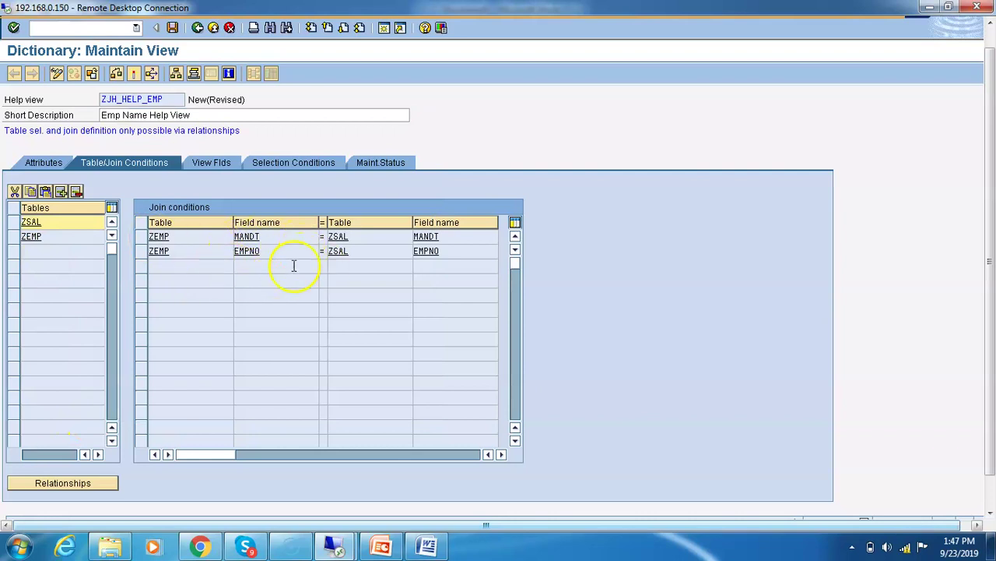
# Step: Open the help view's field definitions at the first empty row
pyautogui.click(206, 163)
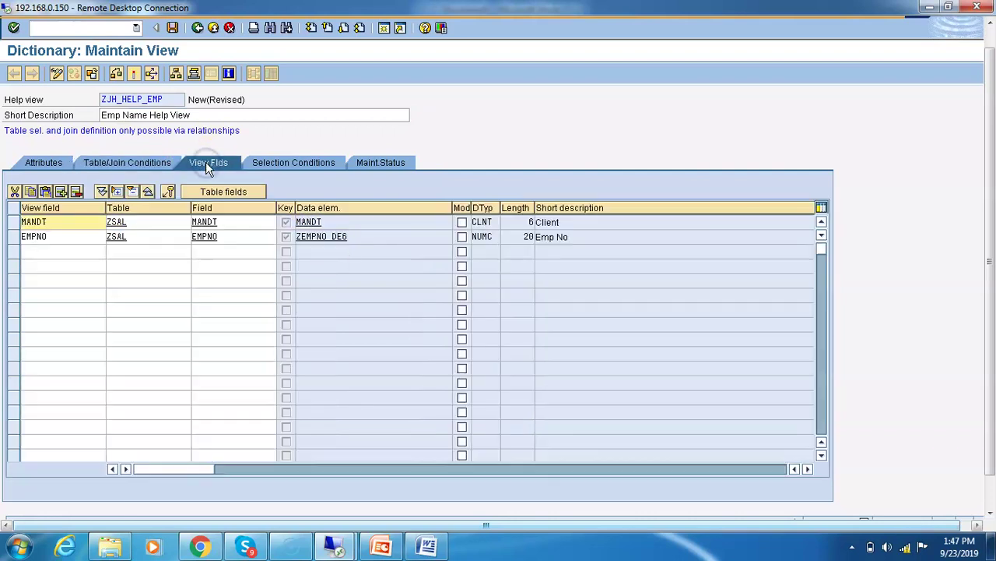
pyautogui.click(49, 252)
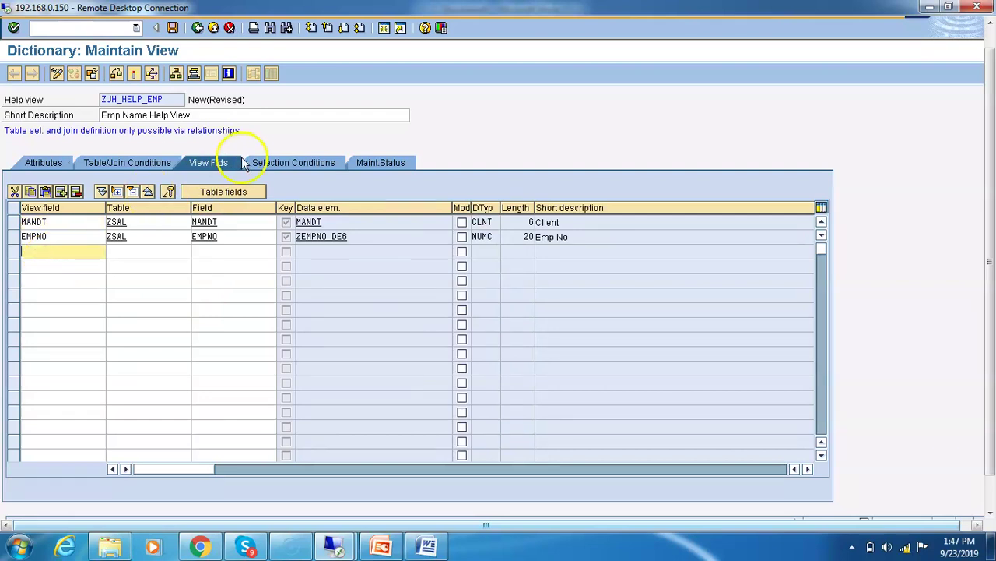
pyautogui.click(243, 191)
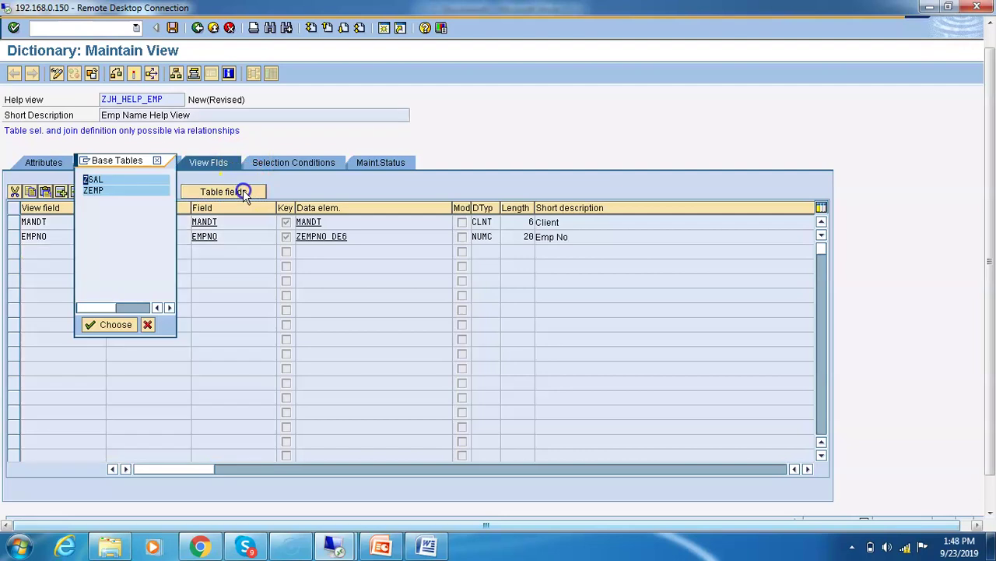
pyautogui.doubleClick(93, 180)
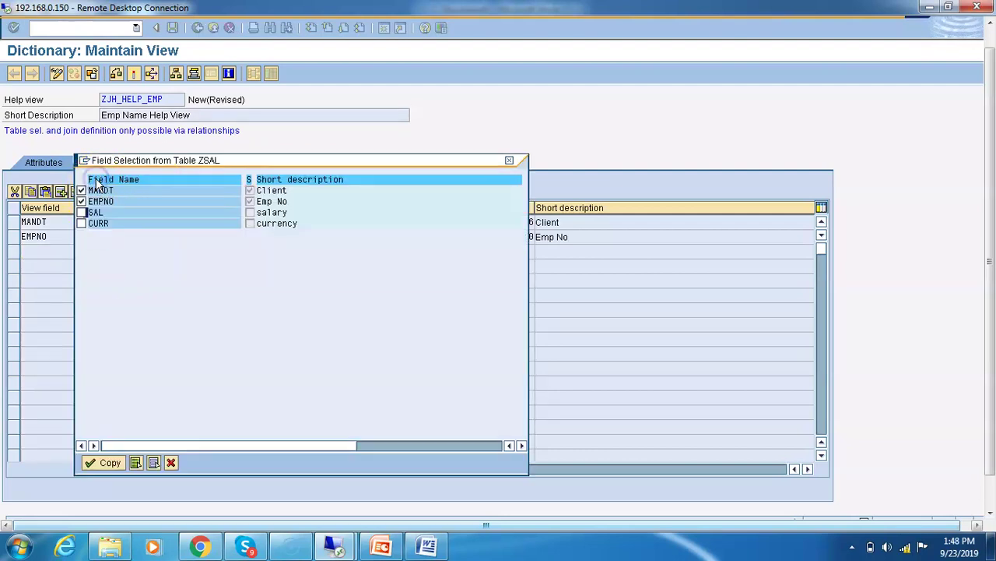
pyautogui.click(509, 160)
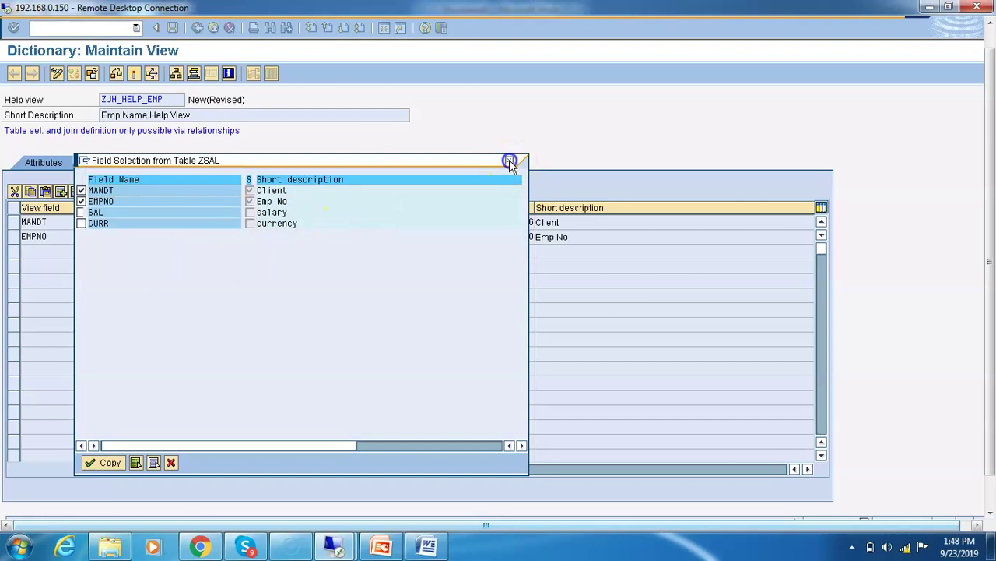
# Step: Add the EMPNA and DEPT fields from base table ZEMP to the view fields
pyautogui.click(237, 192)
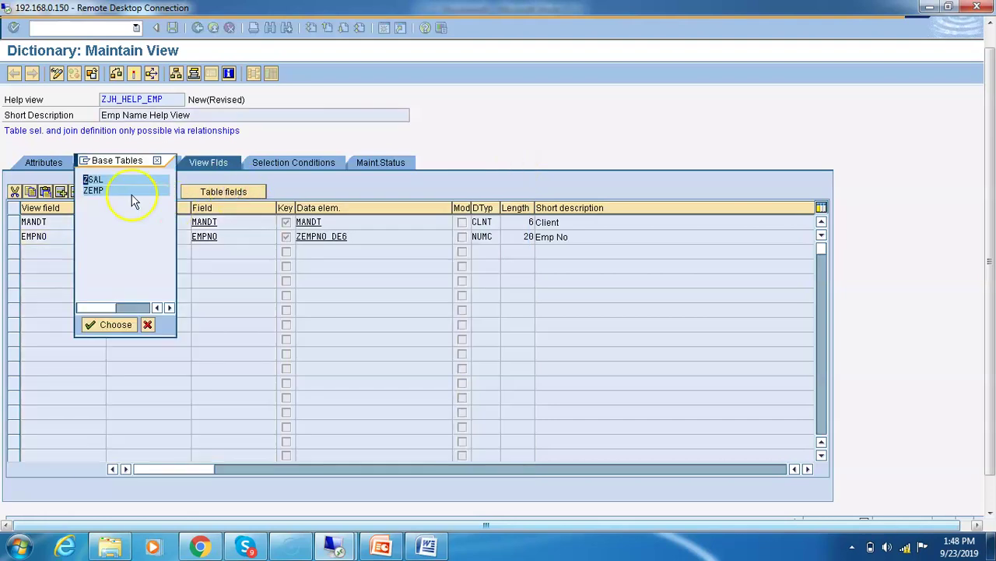
pyautogui.doubleClick(109, 190)
pyautogui.click(99, 211)
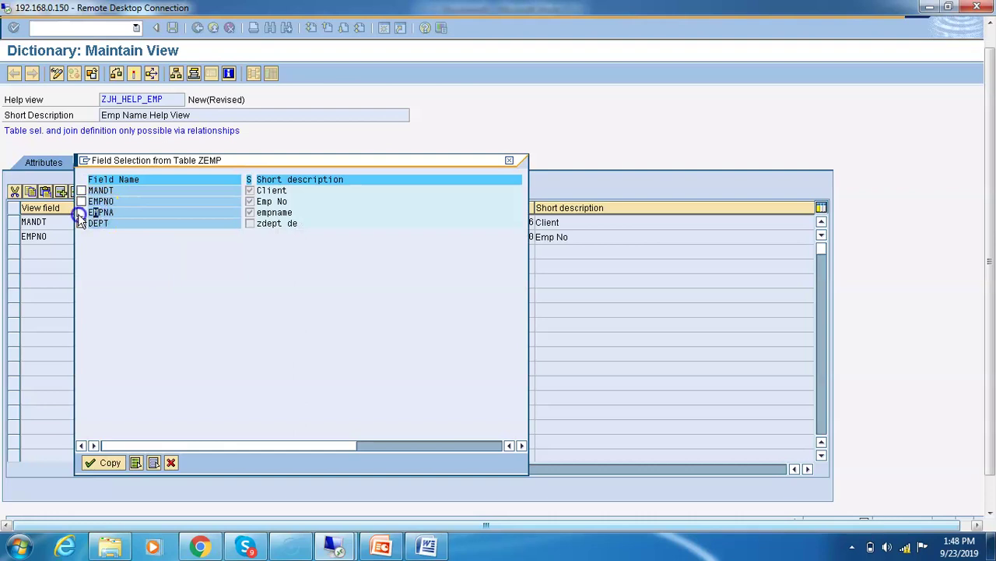
pyautogui.click(81, 212)
pyautogui.click(81, 223)
pyautogui.press('Return')
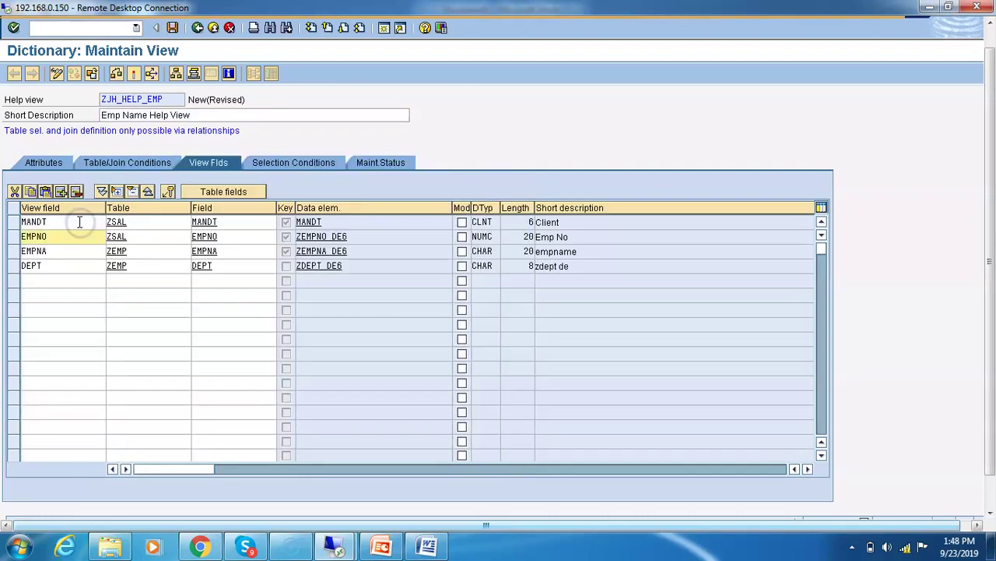
# Step: Add the SAL and CURR fields from base table ZSAL to the view fields
pyautogui.click(78, 280)
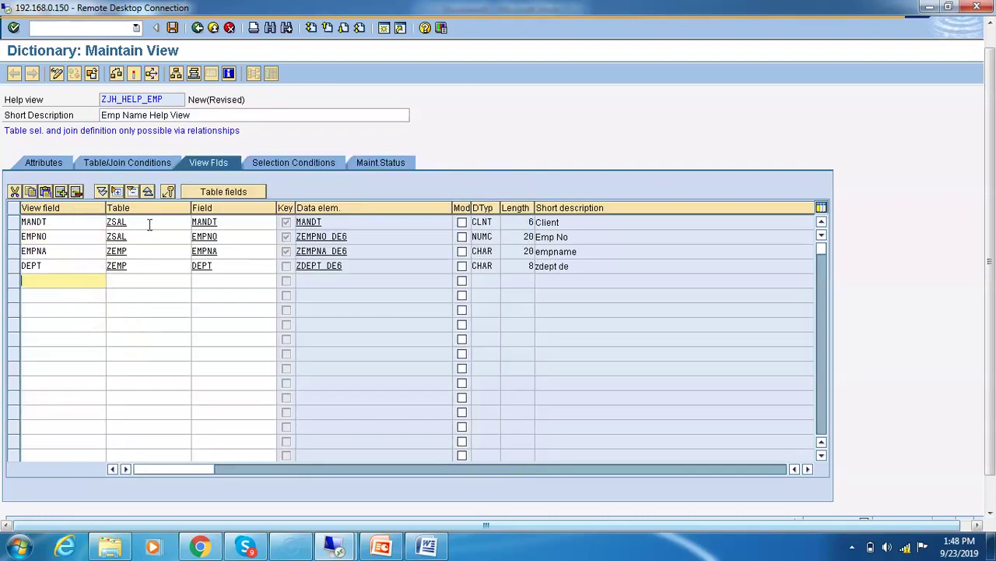
pyautogui.click(216, 191)
pyautogui.doubleClick(117, 180)
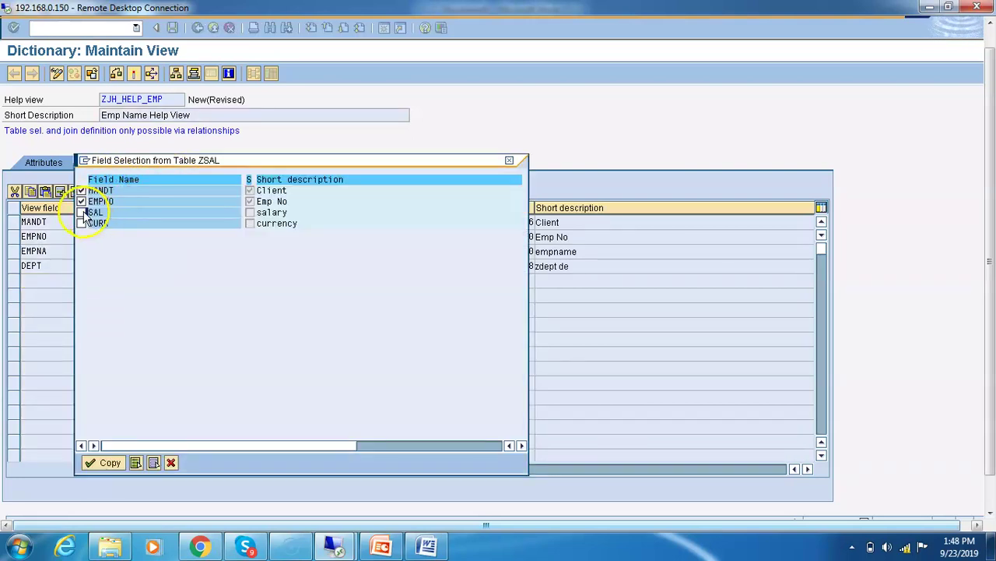
pyautogui.click(81, 223)
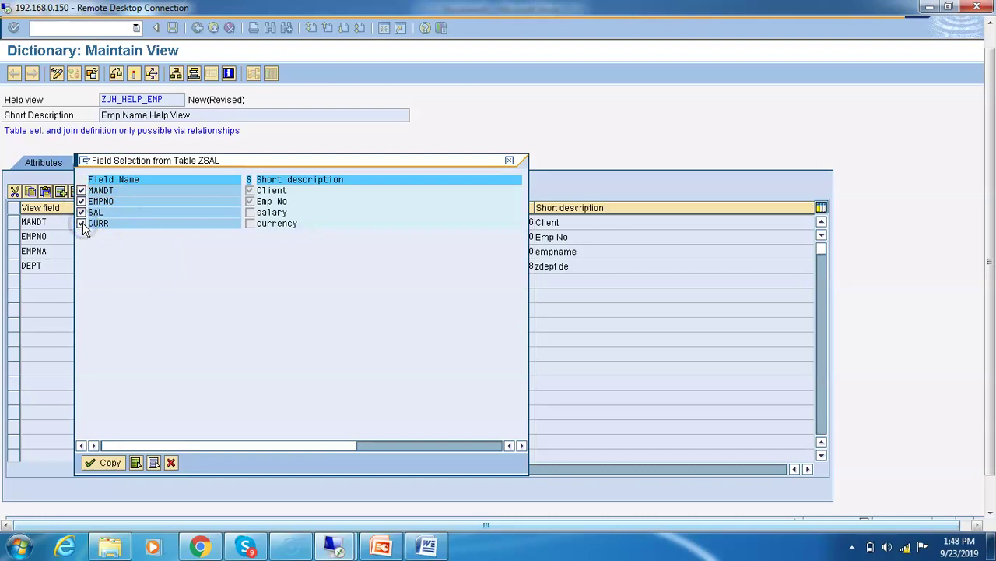
pyautogui.press('Return')
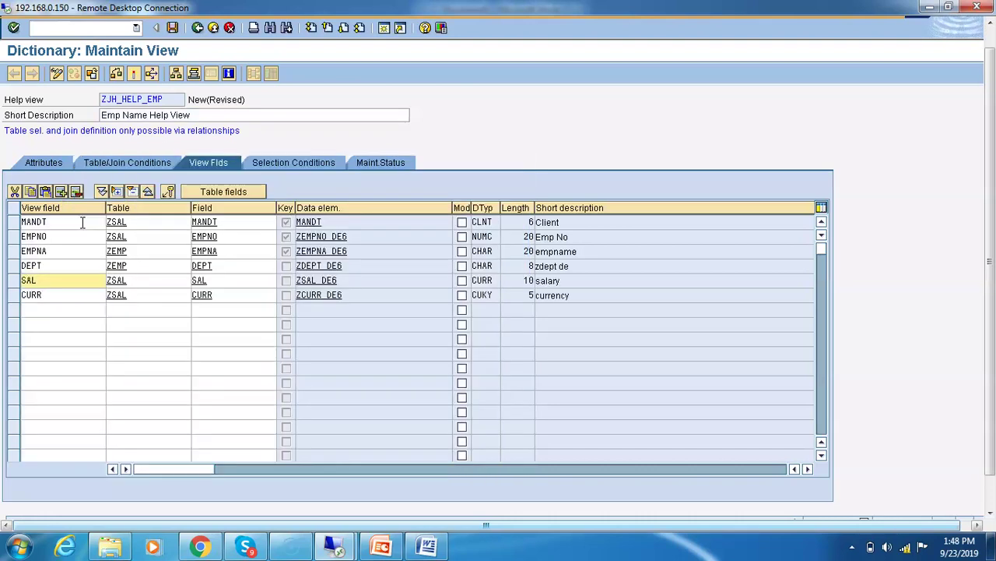
# Step: Save the help view in package ZJHSOFTECH1 under workbench request EC7K900113
pyautogui.click(172, 29)
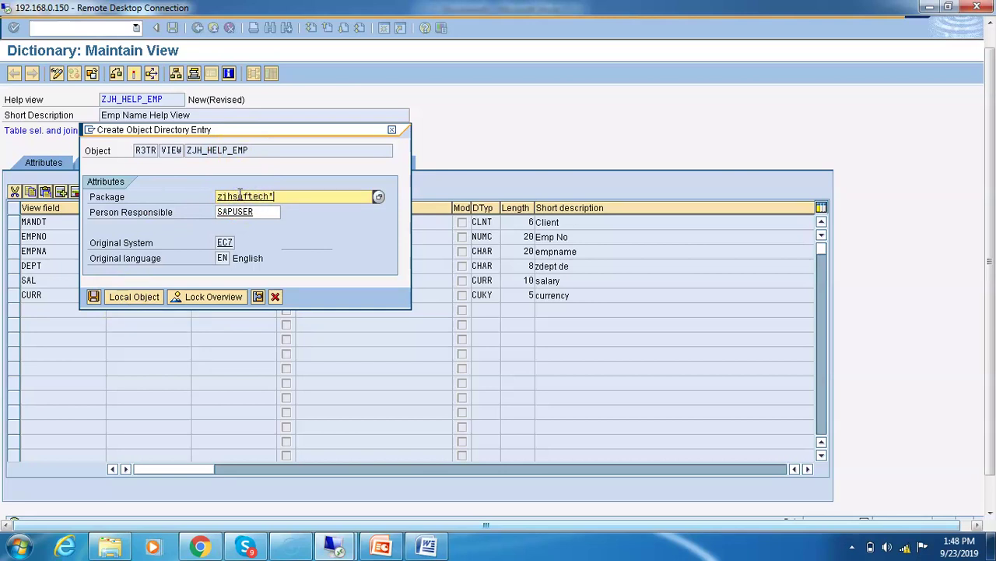
pyautogui.press('F4')
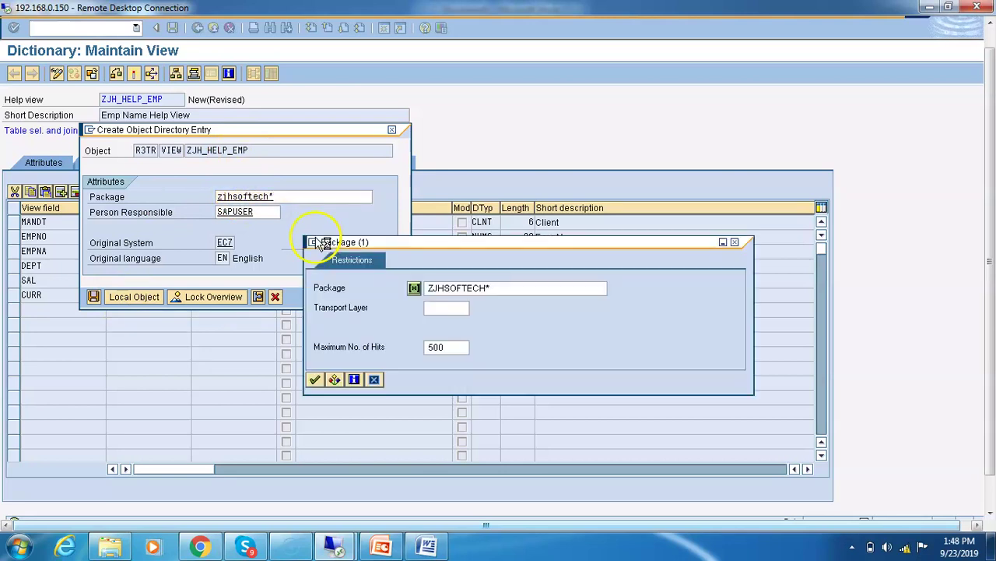
pyautogui.click(315, 380)
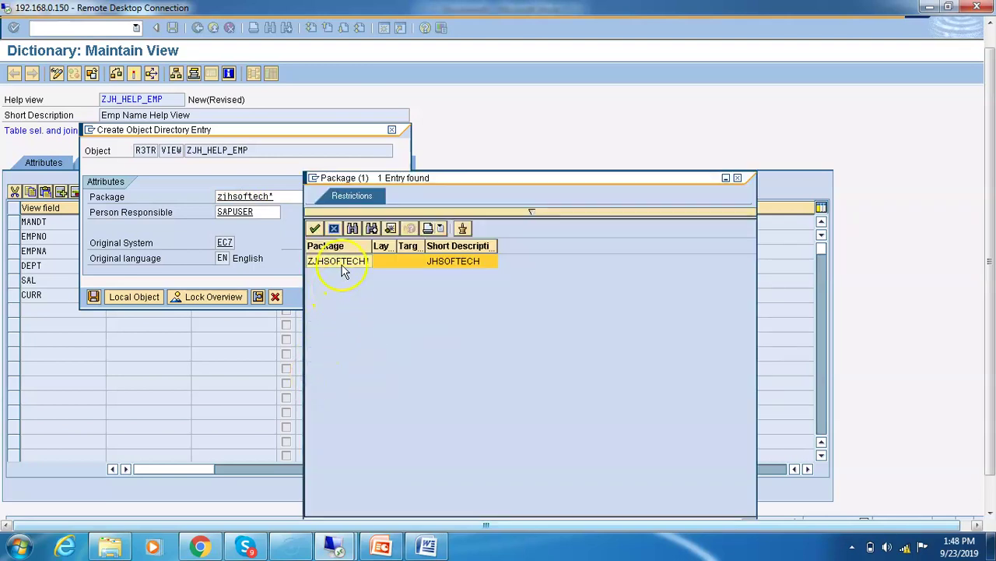
pyautogui.click(342, 262)
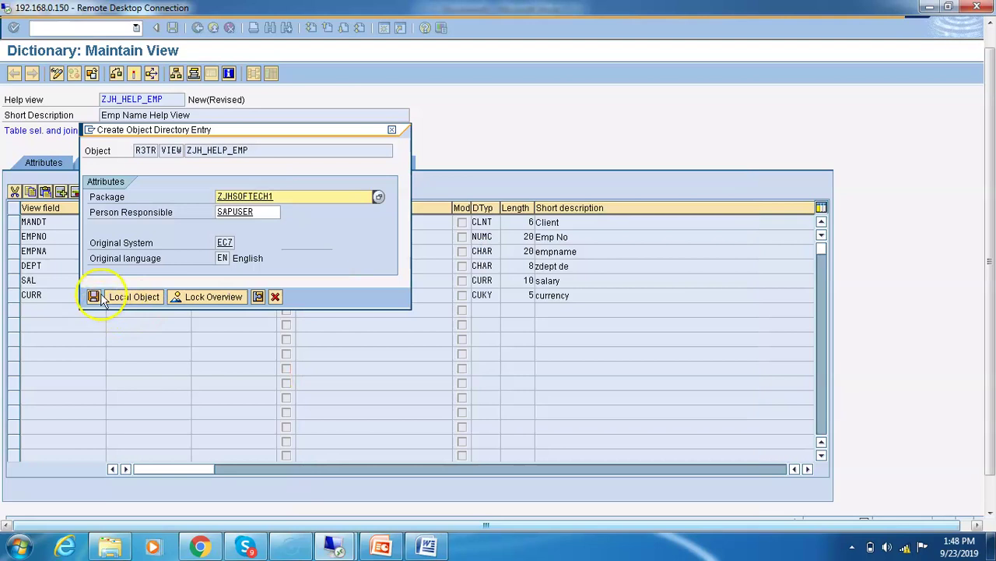
pyautogui.click(95, 297)
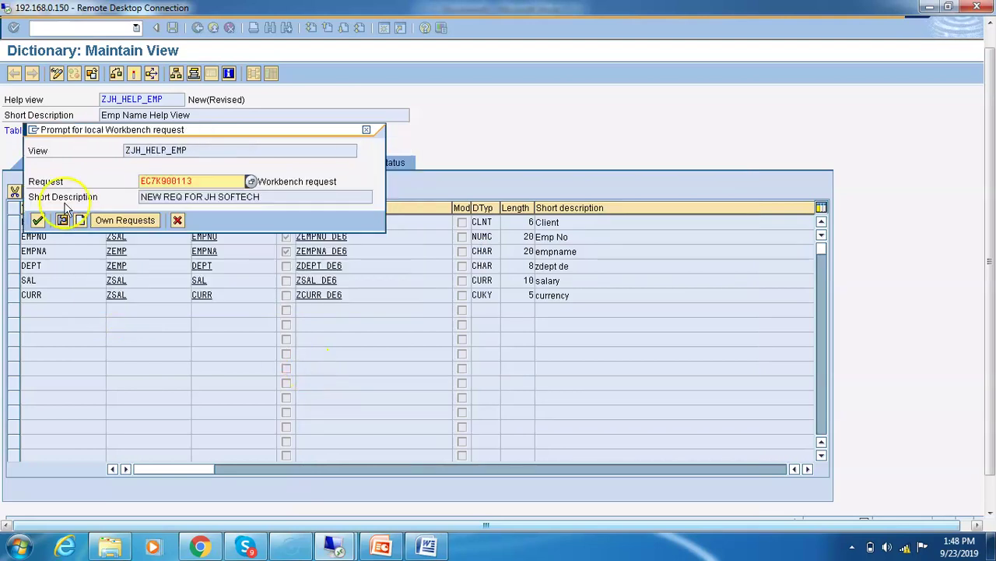
pyautogui.click(38, 220)
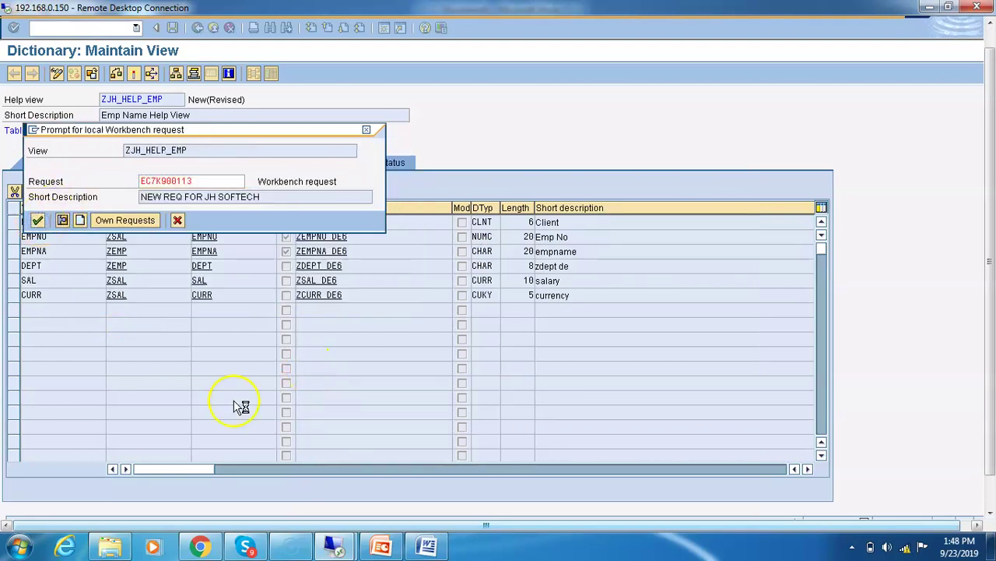
# Step: Activate the help view ZJH_HELP_EMP and return to the ABAP Dictionary initial screen
pyautogui.click(134, 75)
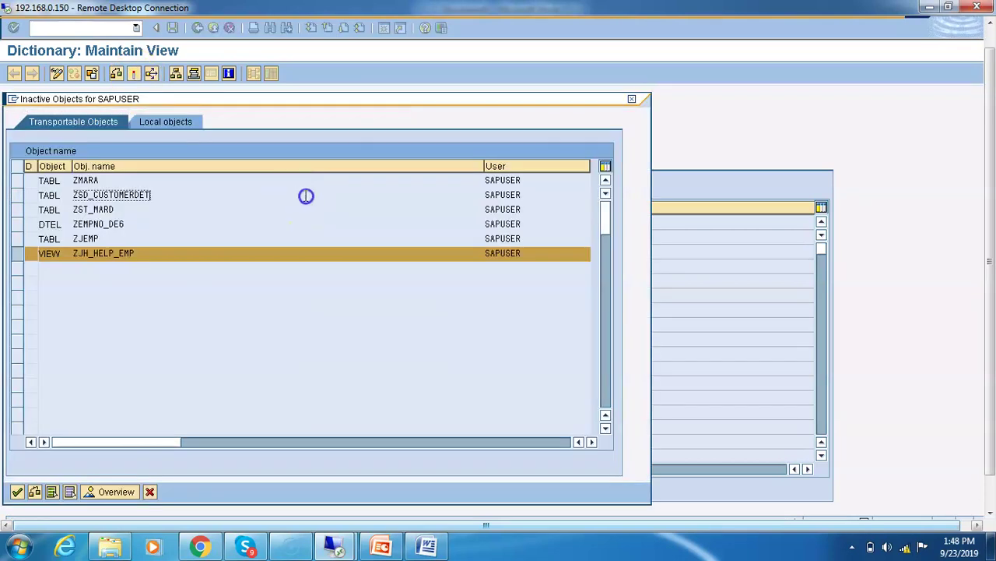
pyautogui.press('Return')
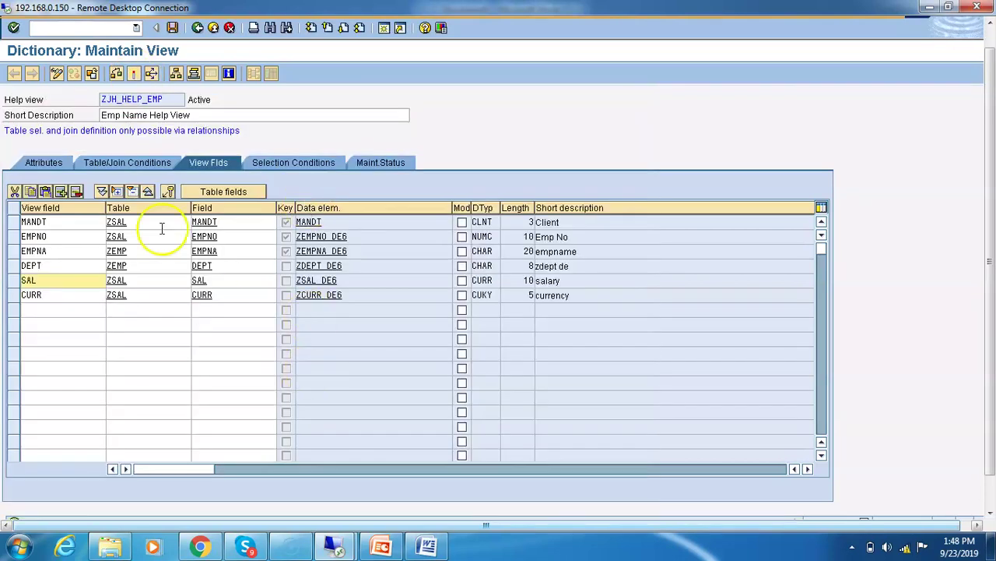
pyautogui.click(198, 28)
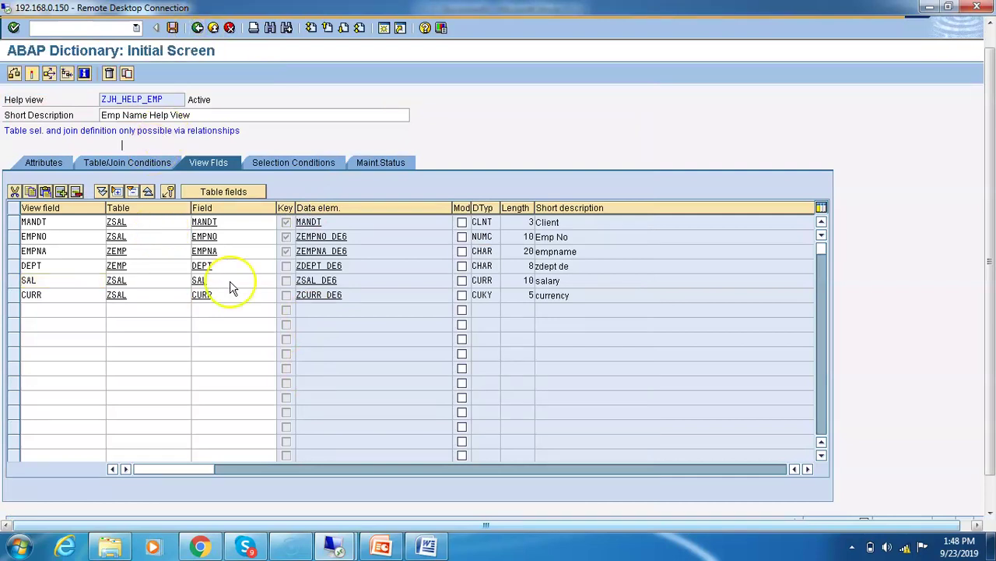
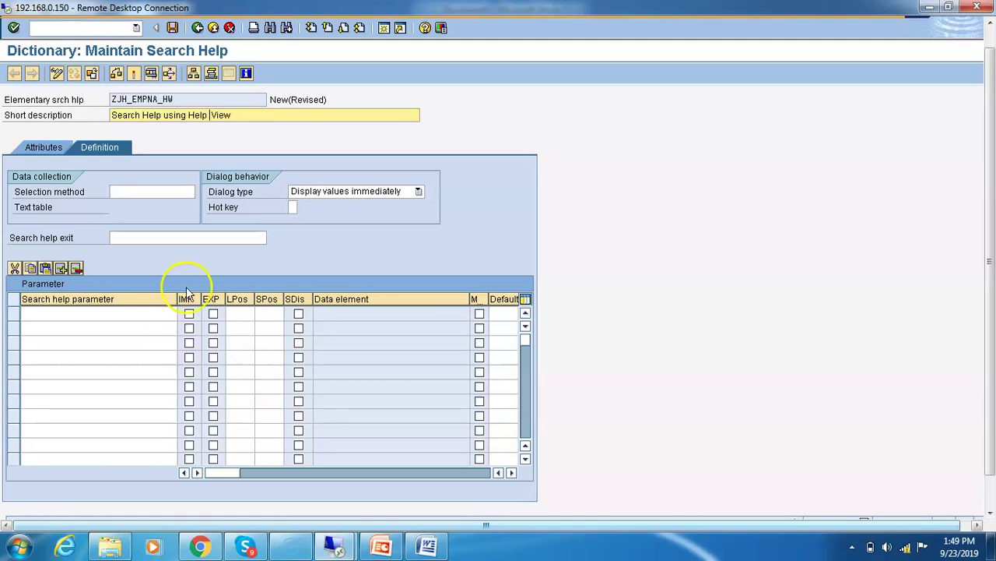
pyautogui.click(162, 192)
pyautogui.hotkey('alt', 'Tab')
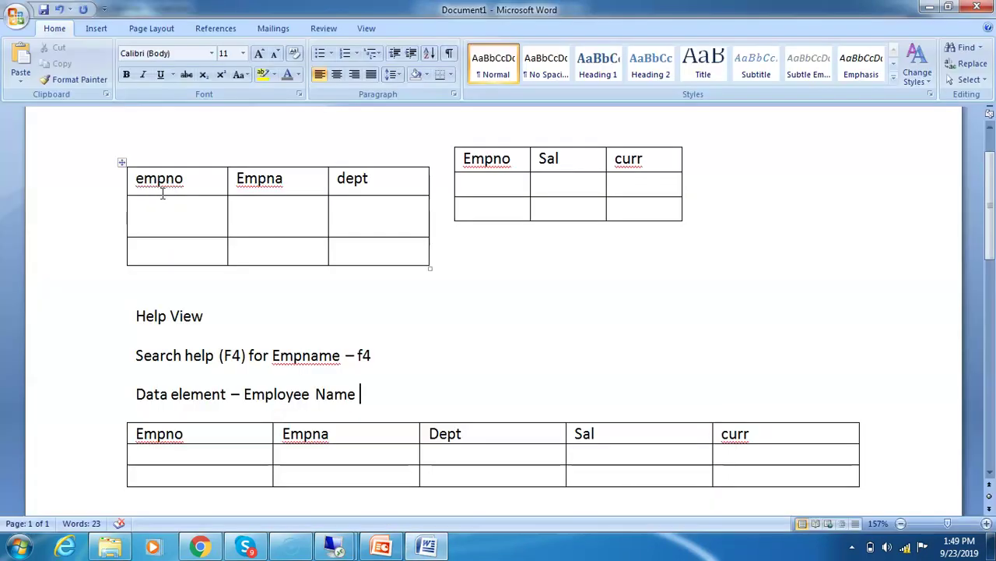
pyautogui.hotkey('alt', 'Tab')
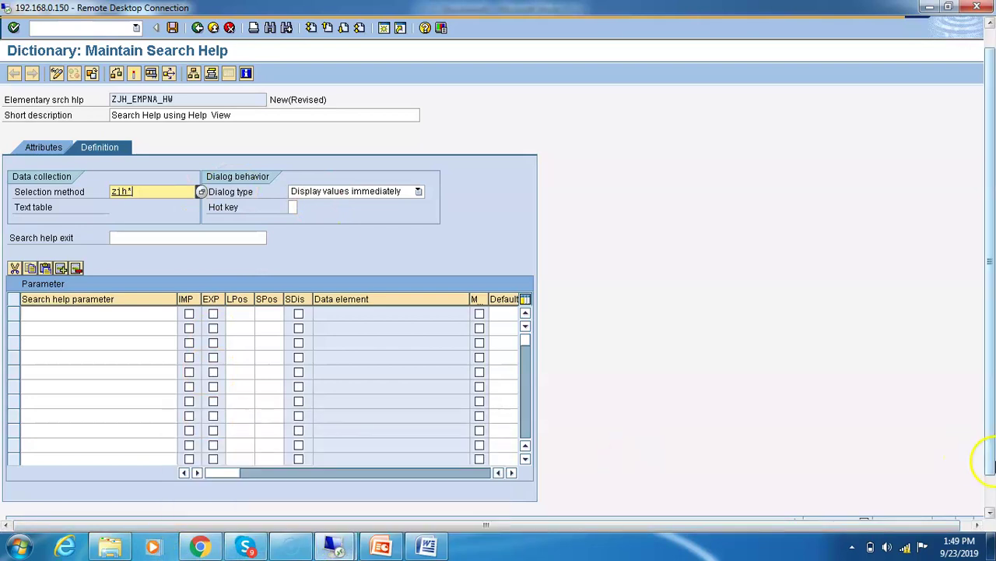
# Step: Open the ABAP Dictionary in a new session with transaction SE11
pyautogui.click(989, 486)
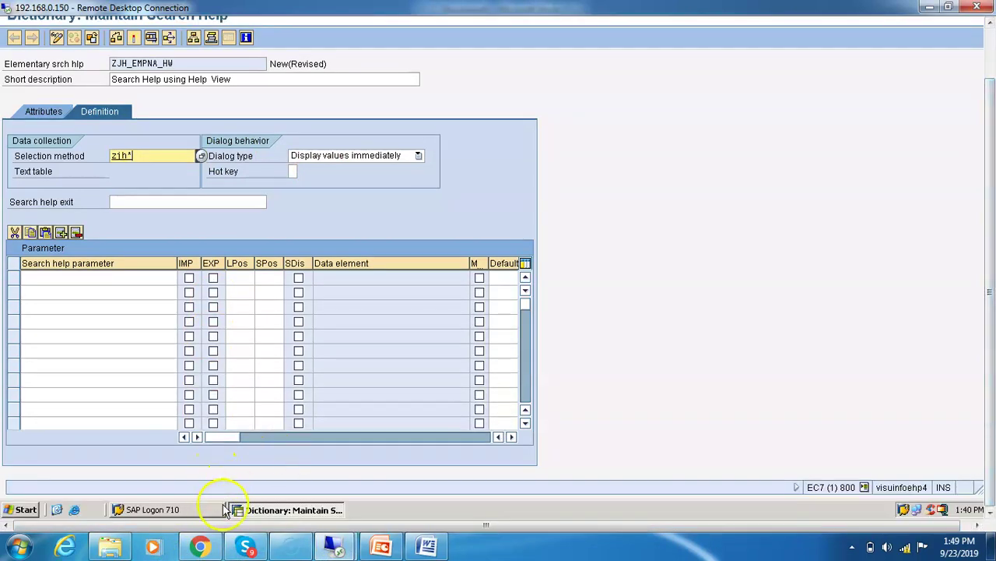
pyautogui.click(990, 60)
pyautogui.click(384, 49)
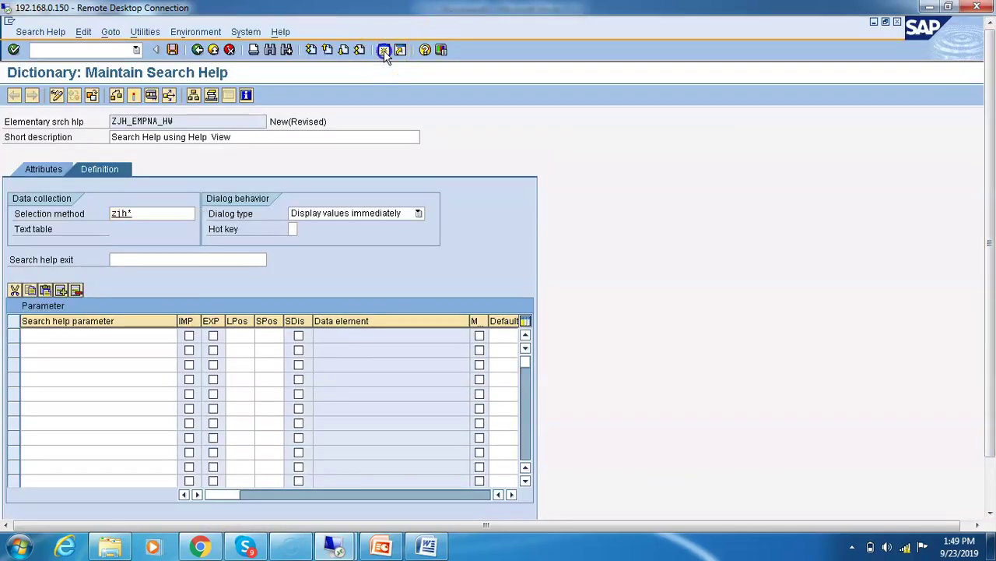
pyautogui.write('se11')
pyautogui.press('Return')
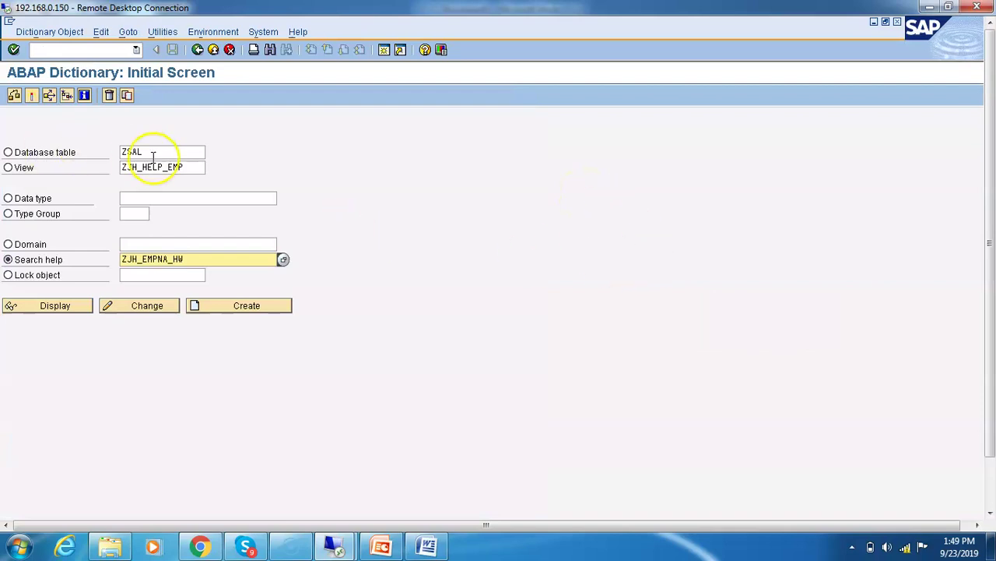
# Step: Copy the view name ZJH_HELP_EMP from the ABAP Dictionary initial screen
pyautogui.click(197, 169)
pyautogui.moveTo(197, 170); pyautogui.dragTo(141, 156)
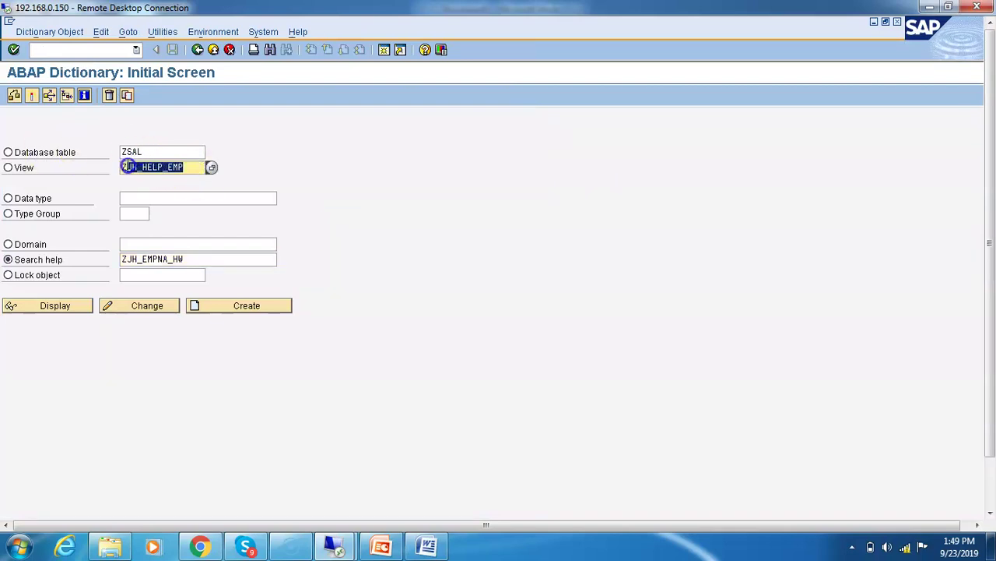
pyautogui.click(122, 165)
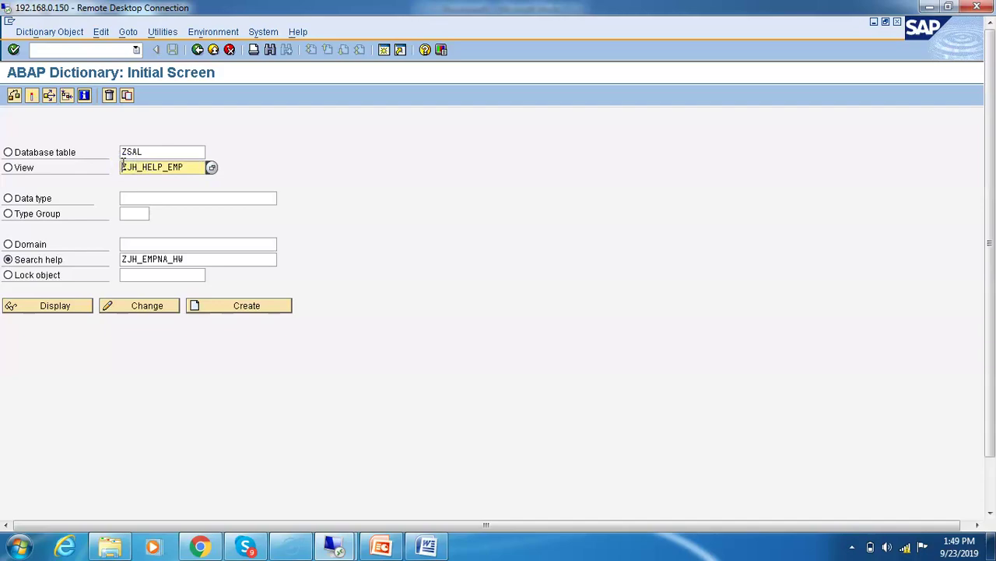
# Step: Return to the search help ZJH_EMPNA_HW session and set its selection method to ZJH_HELP_EMP
pyautogui.hotkey('alt', 'Tab')
pyautogui.hotkey('alt', 'Tab')
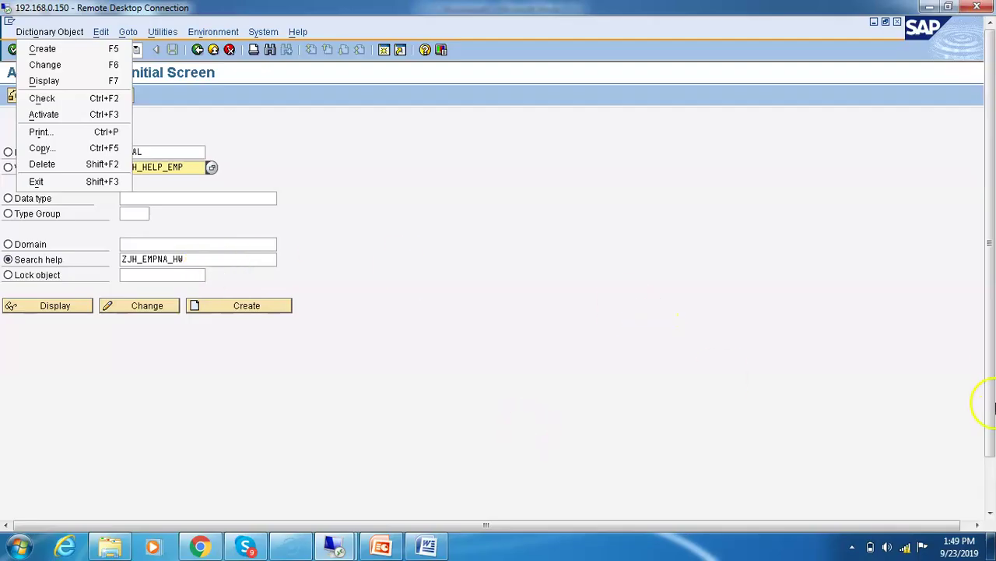
pyautogui.click(988, 475)
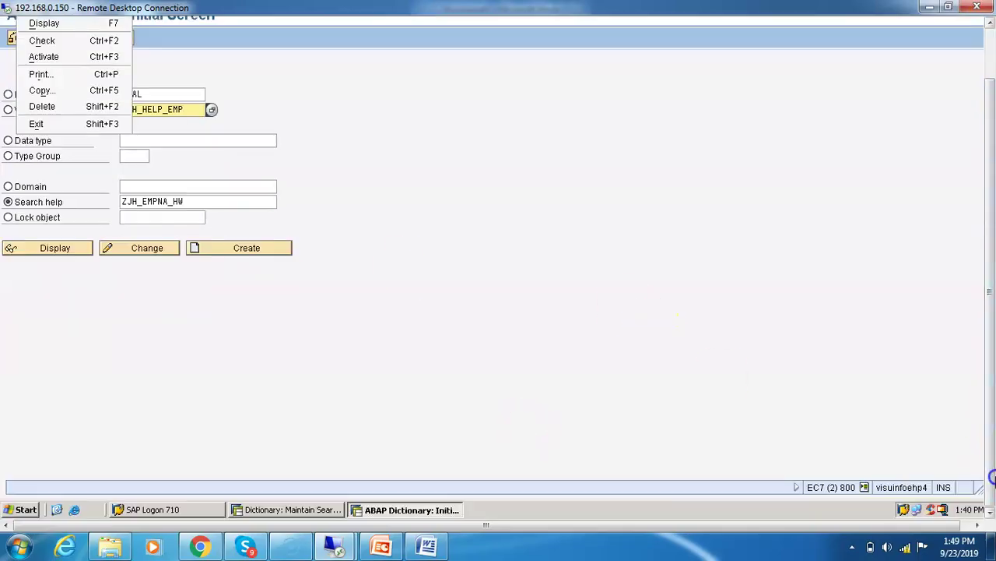
pyautogui.click(296, 510)
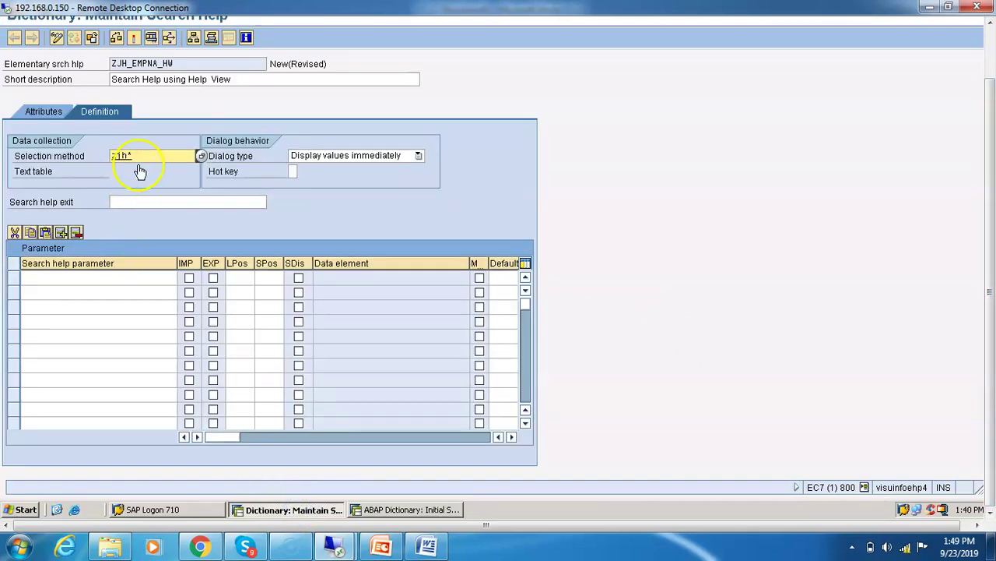
pyautogui.press('BackSpace')
pyautogui.press('BackSpace')
pyautogui.press('BackSpace')
pyautogui.press('BackSpace')
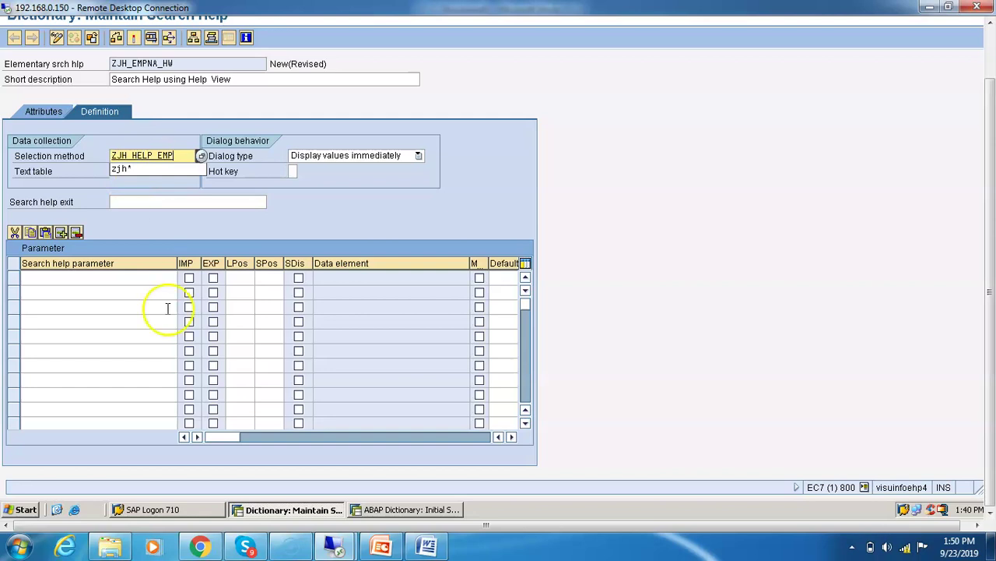
pyautogui.click(646, 226)
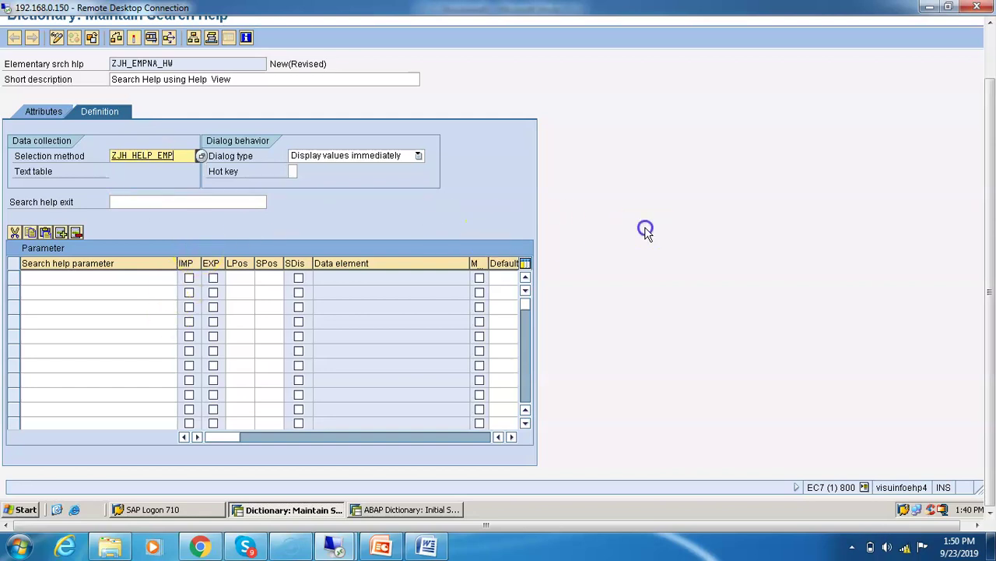
# Step: Add EMPNO and EMPNA as the first two search help parameters from the selection method's fields
pyautogui.click(111, 278)
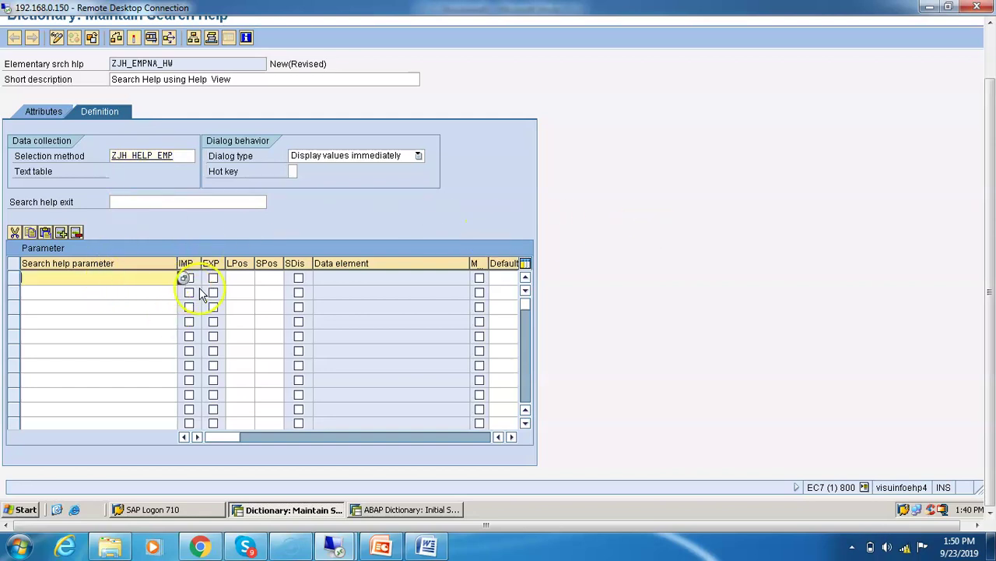
pyautogui.press('F4')
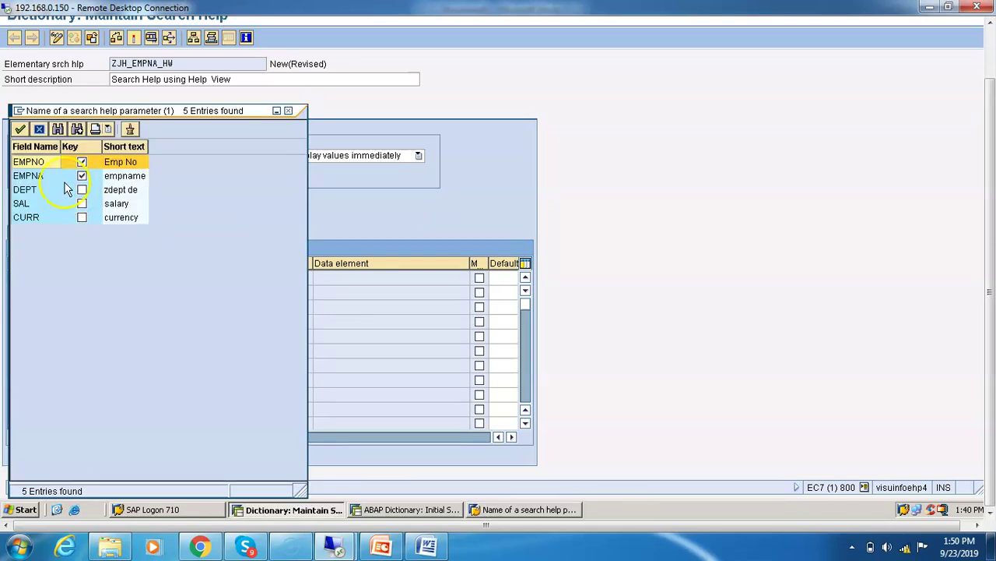
pyautogui.doubleClick(39, 162)
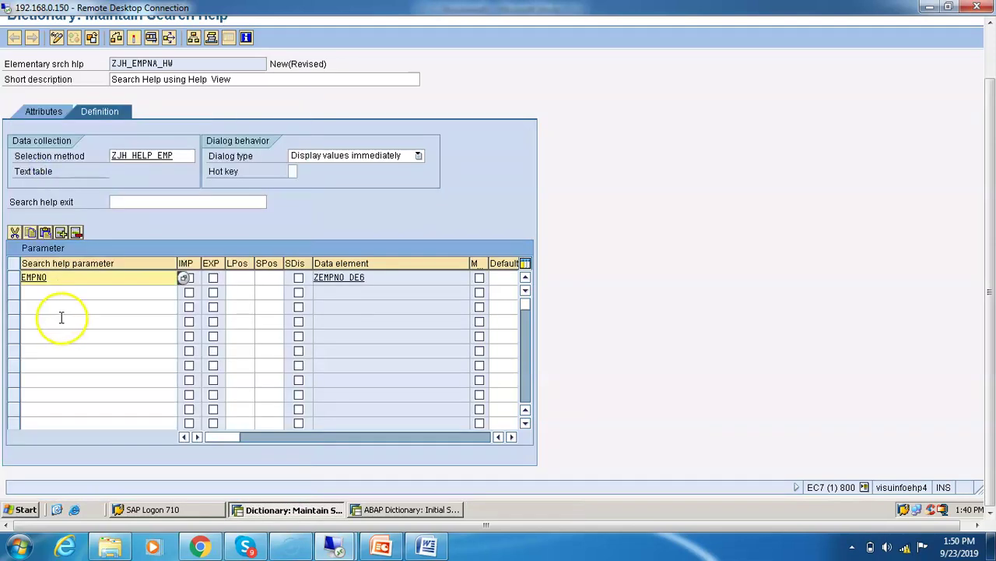
pyautogui.click(63, 292)
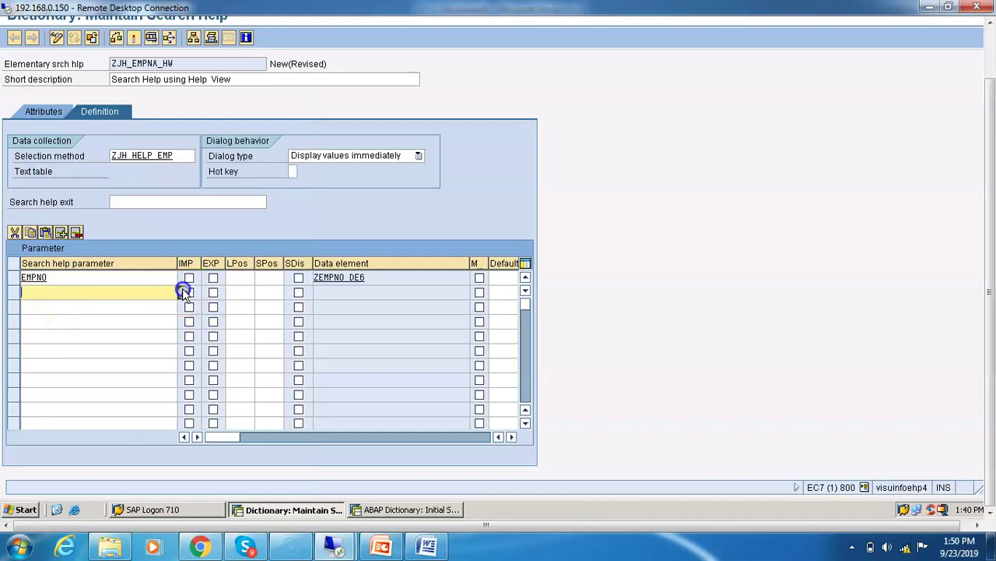
pyautogui.click(183, 291)
pyautogui.doubleClick(41, 178)
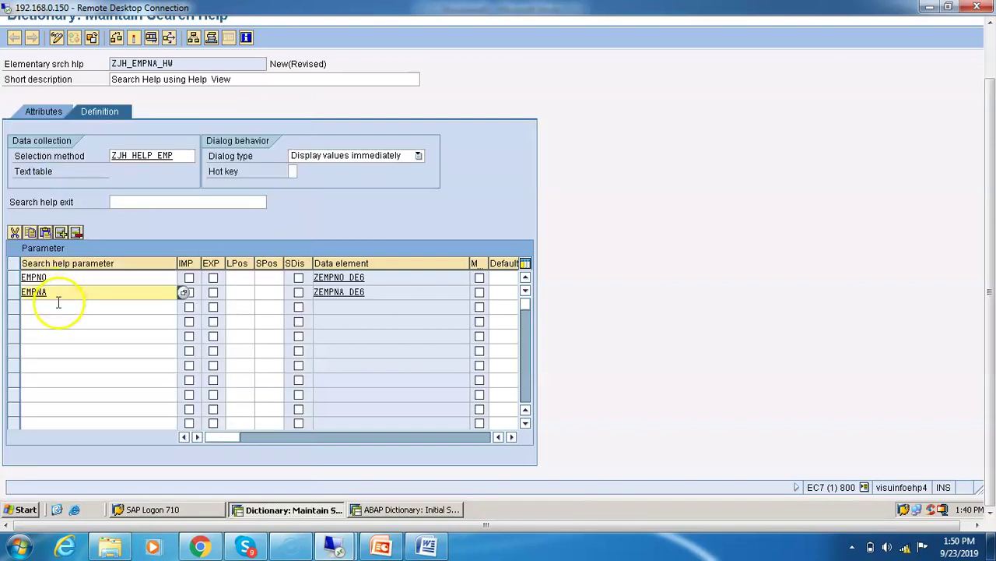
# Step: Add DEPT and SAL as the third and fourth search help parameters
pyautogui.click(62, 306)
pyautogui.click(183, 308)
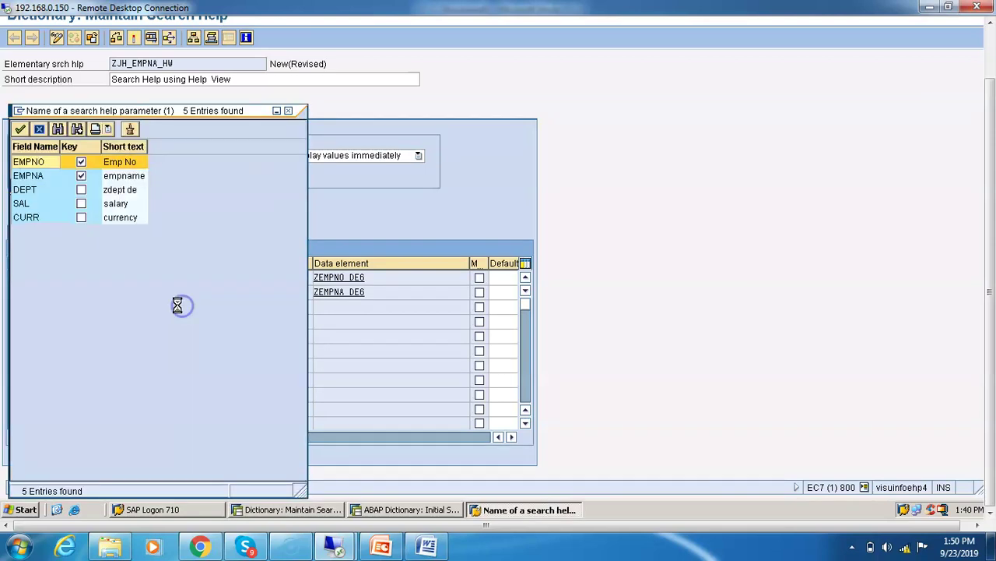
pyautogui.doubleClick(28, 191)
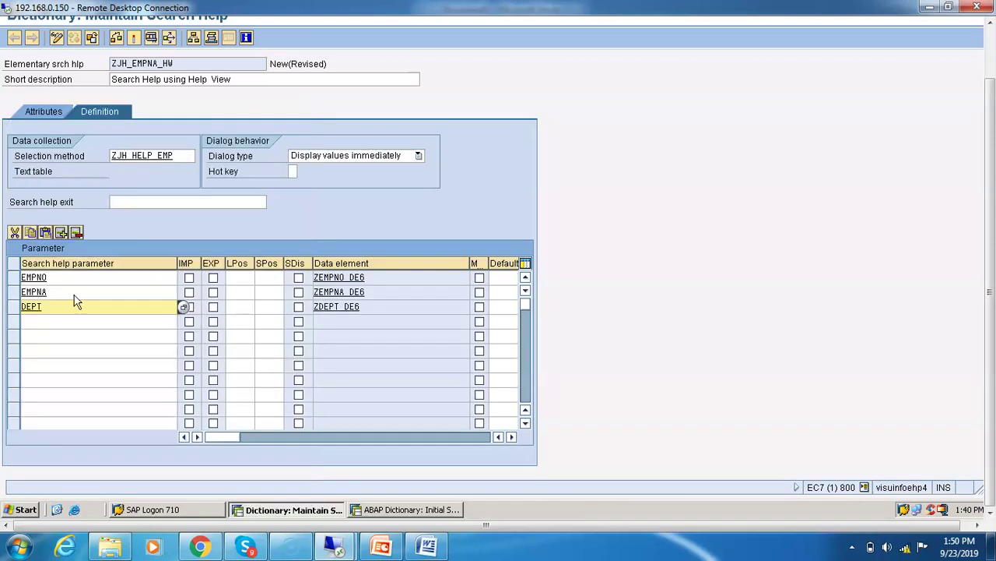
pyautogui.click(73, 320)
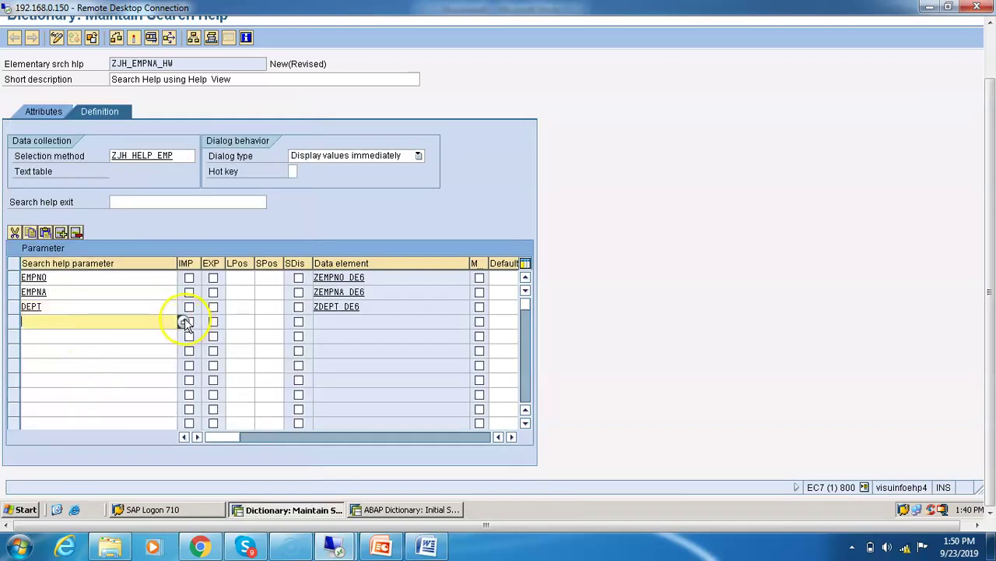
pyautogui.click(184, 321)
pyautogui.doubleClick(23, 200)
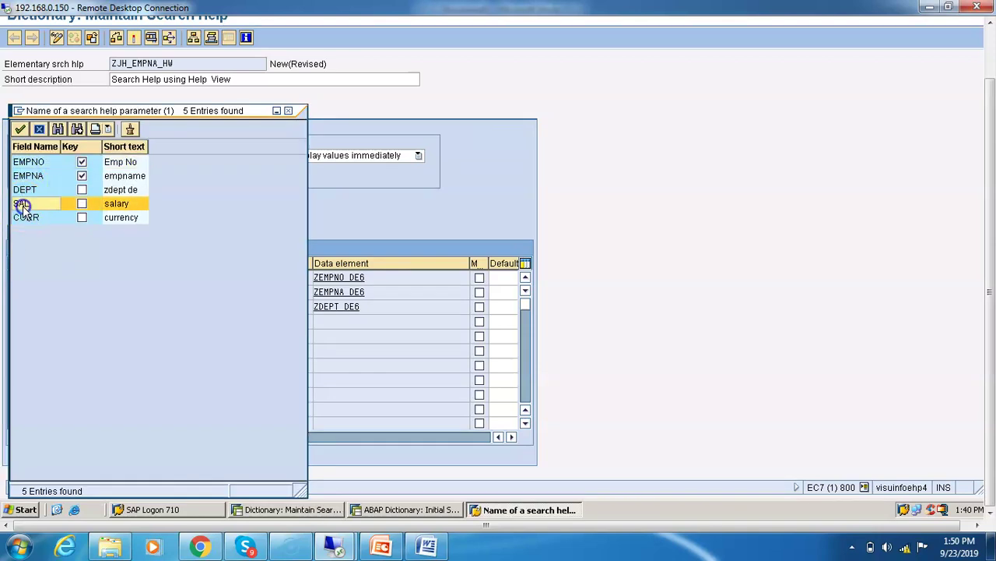
# Step: Add CURR as the fifth search help parameter from the selection method's fields
pyautogui.click(61, 338)
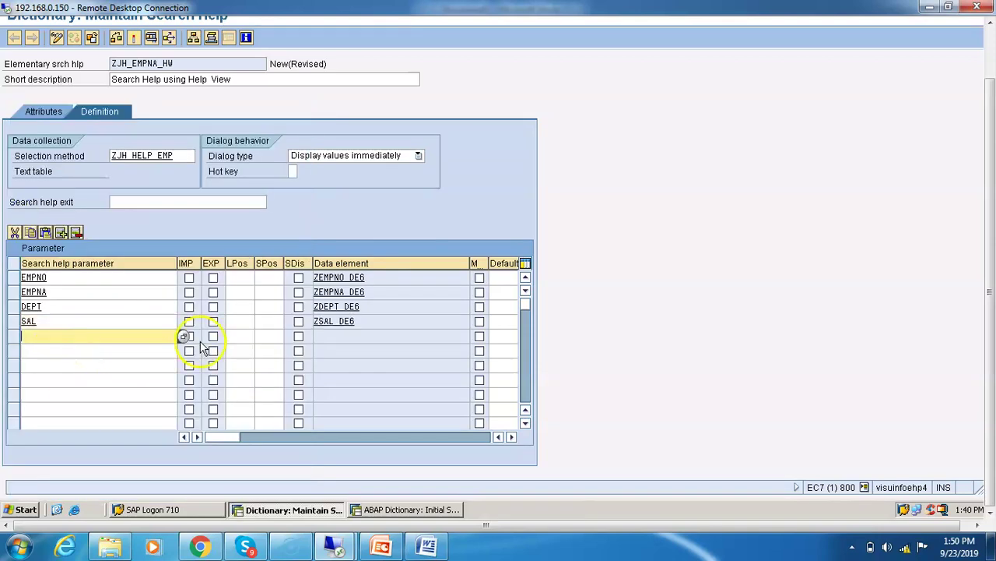
pyautogui.click(185, 335)
pyautogui.doubleClick(34, 221)
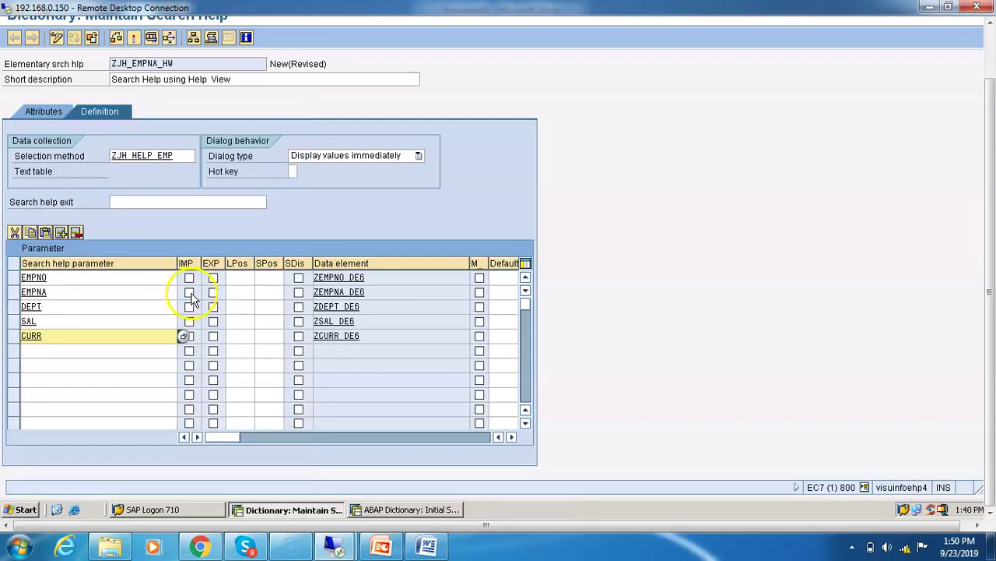
# Step: Mark EMPNA as an import parameter and flag EMPNO, EMPNA, DEPT, SAL and CURR as export parameters
pyautogui.click(189, 293)
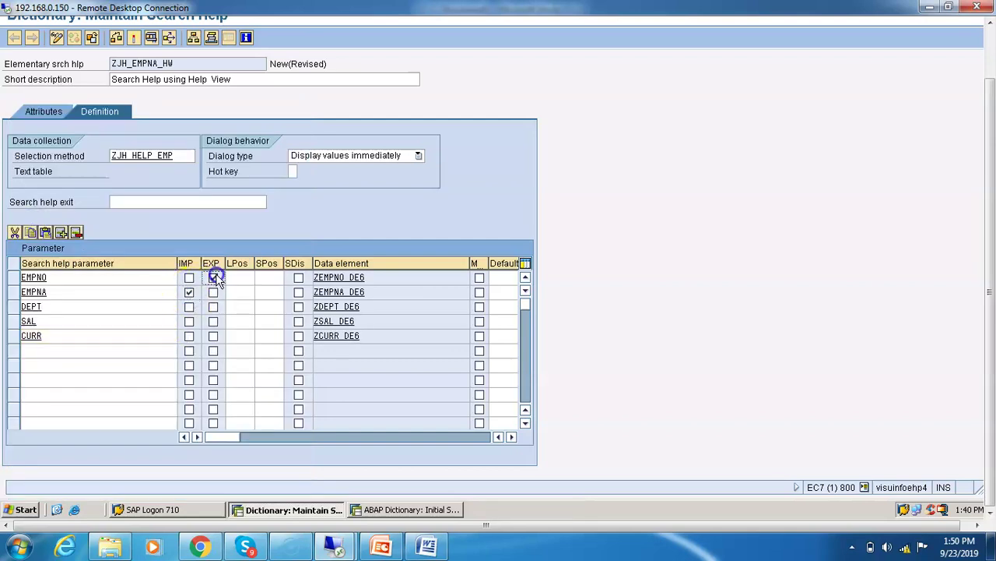
pyautogui.click(215, 293)
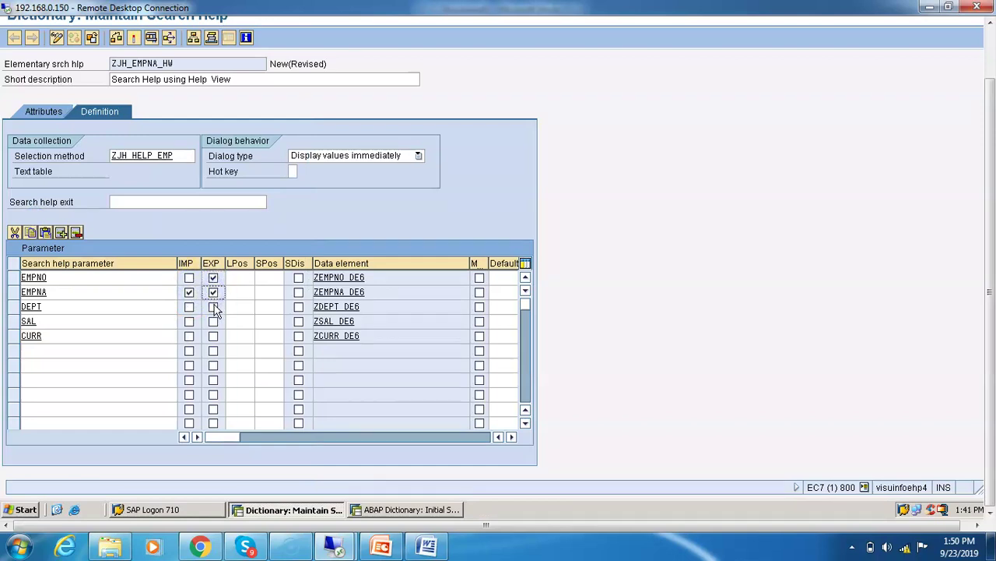
pyautogui.click(214, 322)
pyautogui.click(214, 337)
# Step: Set the LPos and SPos positions to 1 and 2 for EMPNO, and 3 and 4 for EMPNA
pyautogui.click(246, 277)
pyautogui.write('1')
pyautogui.click(266, 278)
pyautogui.write('2')
pyautogui.click(242, 296)
pyautogui.write('3')
pyautogui.press('Tab')
pyautogui.press('Tab')
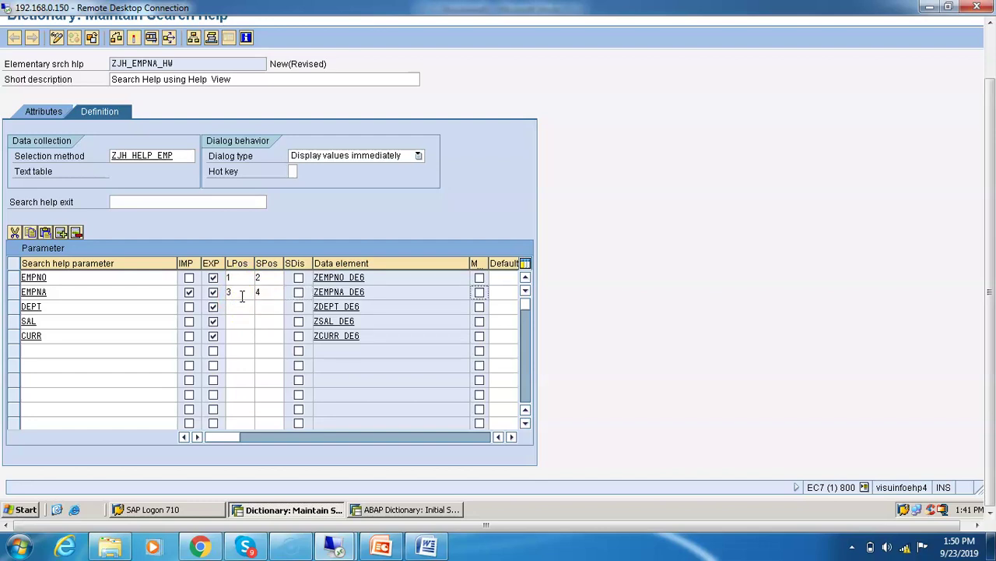
# Step: Set LPos and SPos to 5 and 6 for DEPT, 7 and 8 for SAL, and 9 and 10 for CURR
pyautogui.click(243, 307)
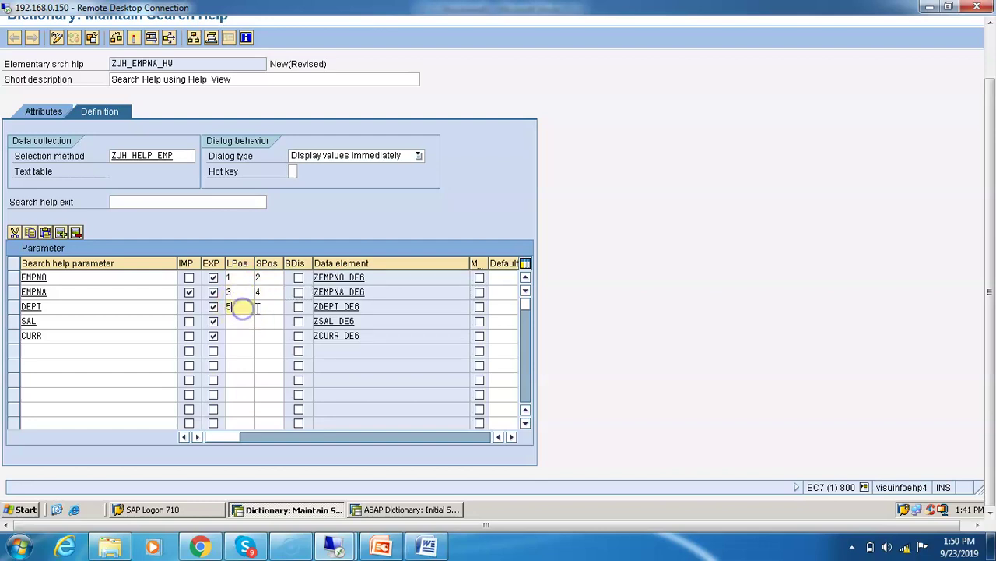
pyautogui.click(267, 307)
pyautogui.write('6')
pyautogui.click(245, 326)
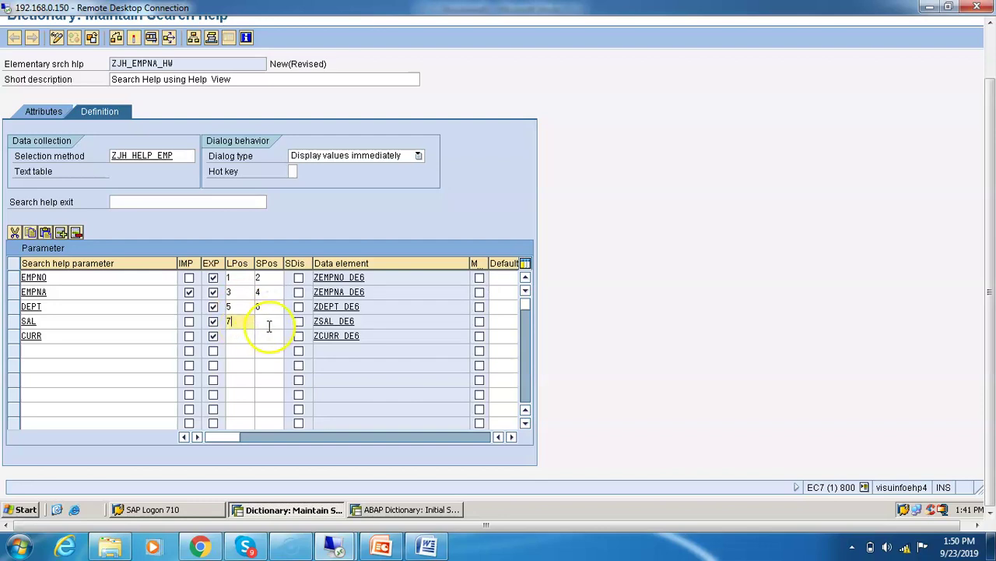
pyautogui.click(269, 321)
pyautogui.write('8')
pyautogui.click(243, 335)
pyautogui.write('9')
pyautogui.press('Tab')
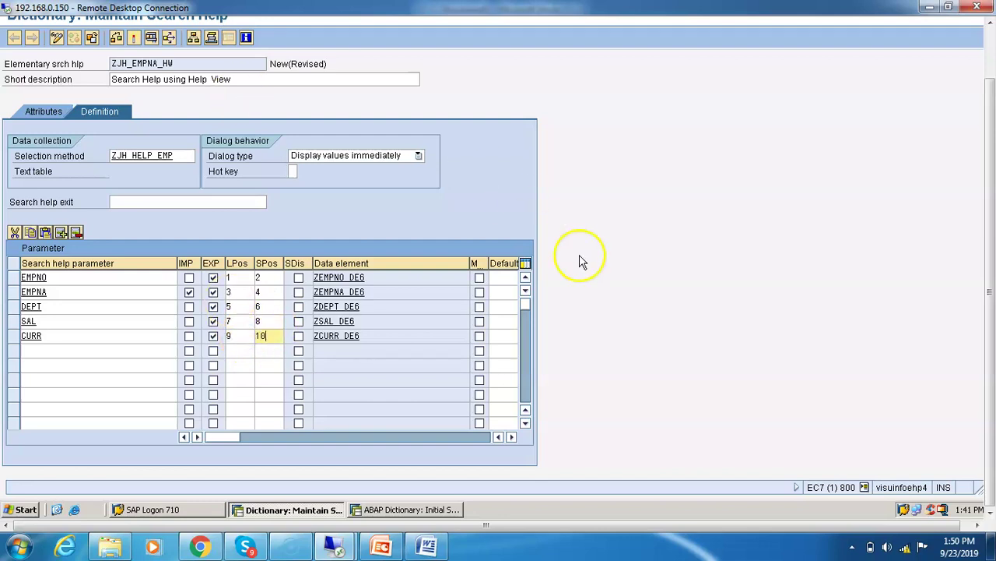
# Step: Save the search help in package ZJHSOFTECH1 under request EC7K900113 and activate it
pyautogui.moveTo(993, 74); pyautogui.dragTo(990, 20)
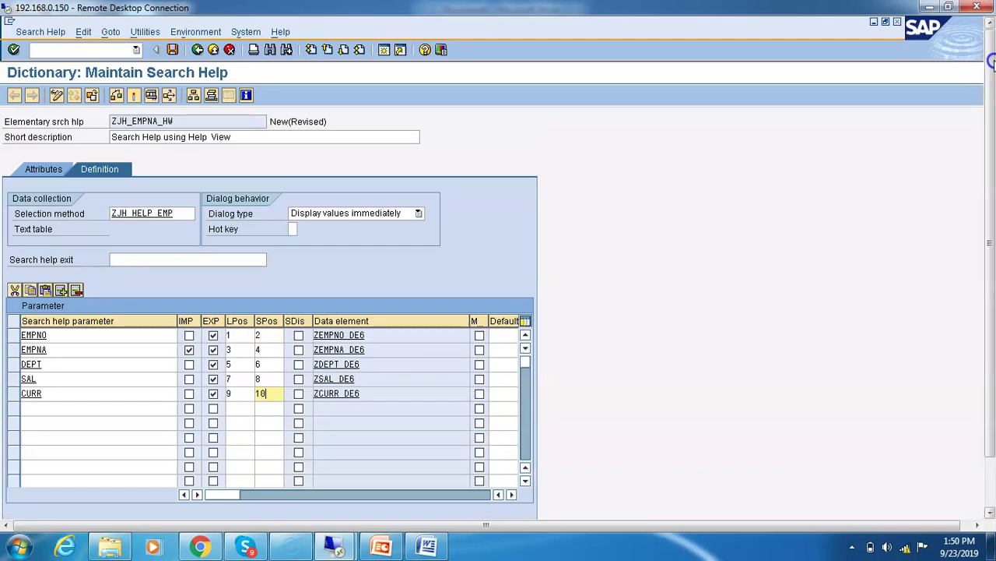
pyautogui.click(174, 49)
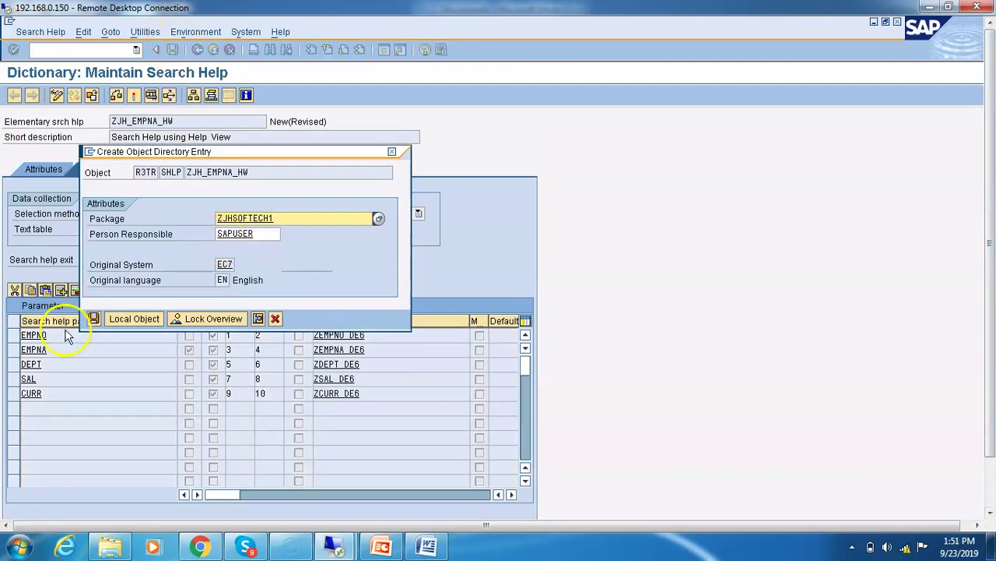
pyautogui.click(94, 321)
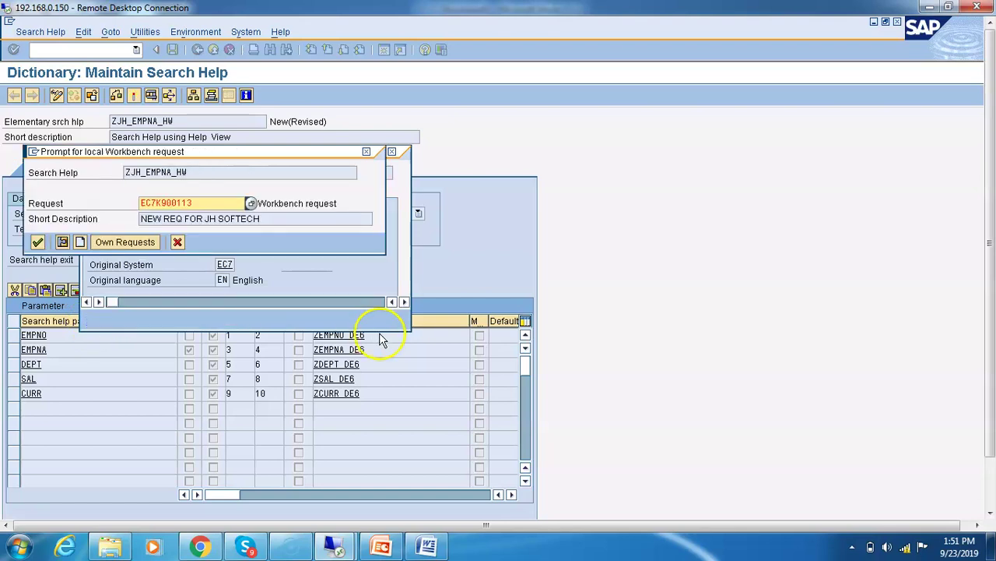
pyautogui.click(37, 242)
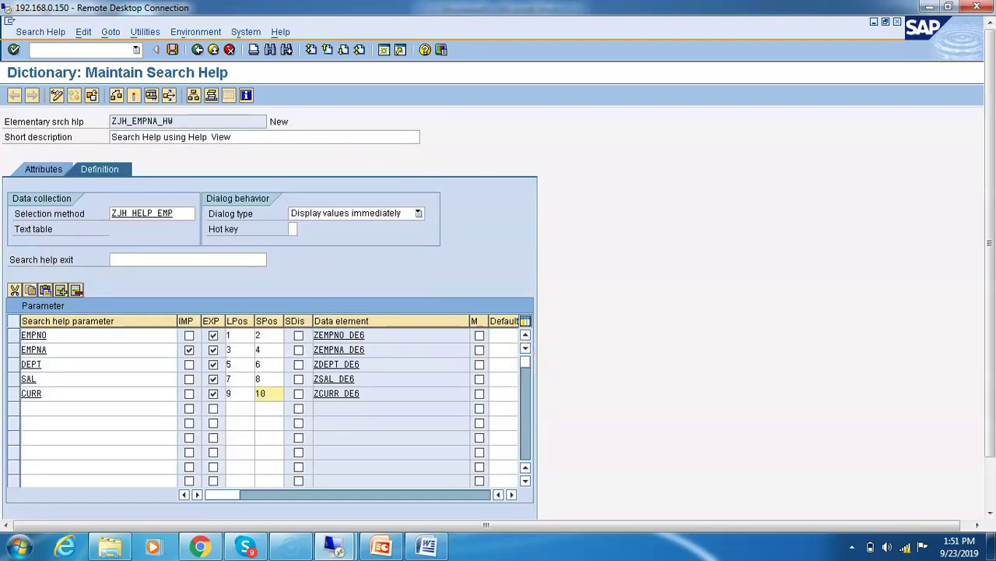
pyautogui.click(135, 96)
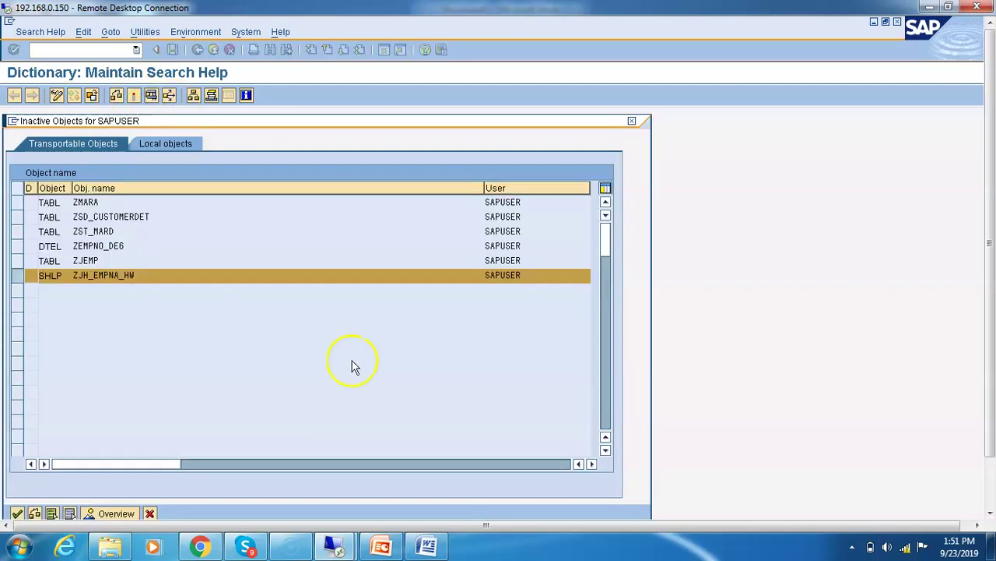
pyautogui.press('Return')
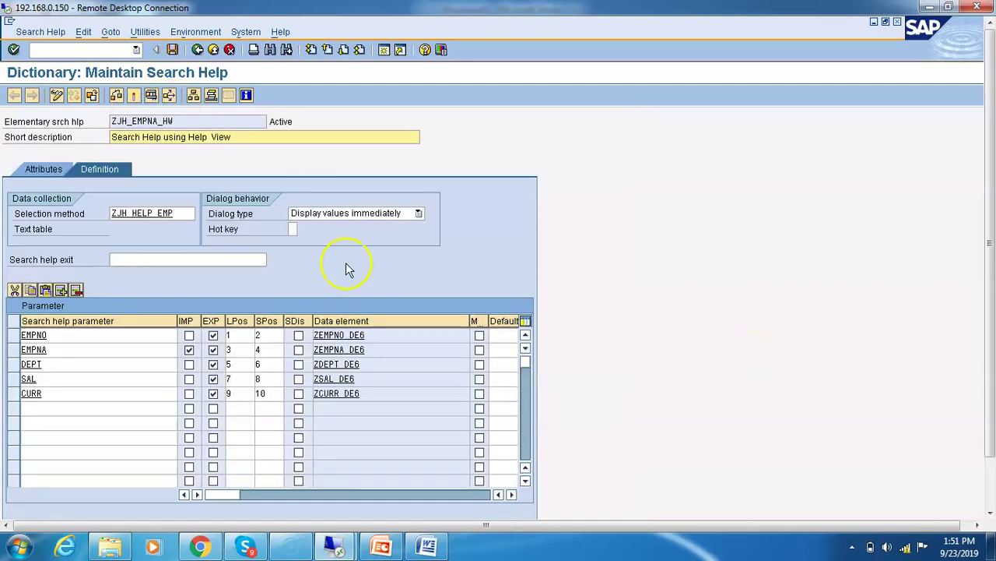
# Step: Copy the search help name ZJH_EMPNA_HW and pick data element ZEMPNA_DE6 by searching data elements for z*empna*
pyautogui.click(198, 49)
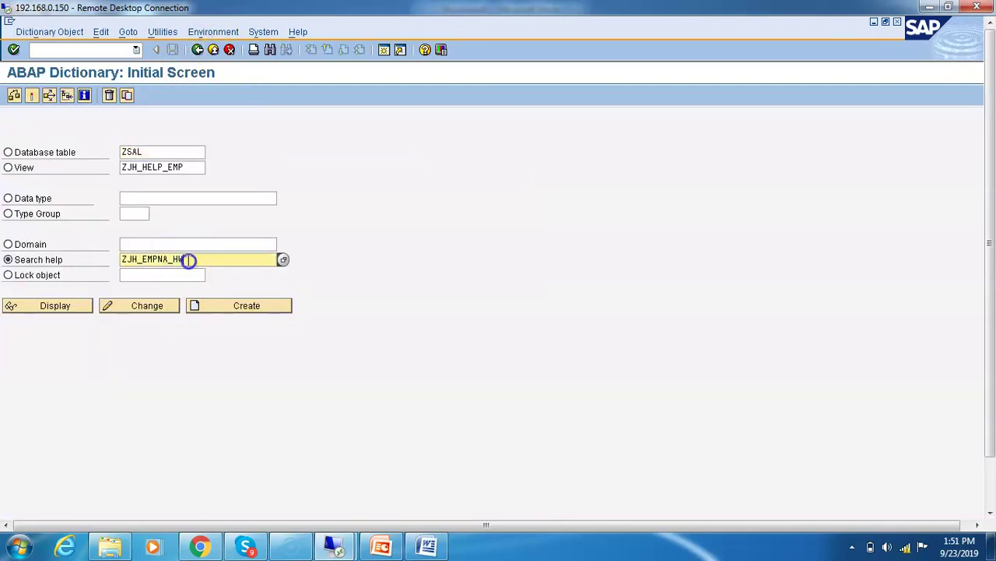
pyautogui.moveTo(123, 258); pyautogui.dragTo(183, 259)
pyautogui.click(76, 202)
pyautogui.click(134, 196)
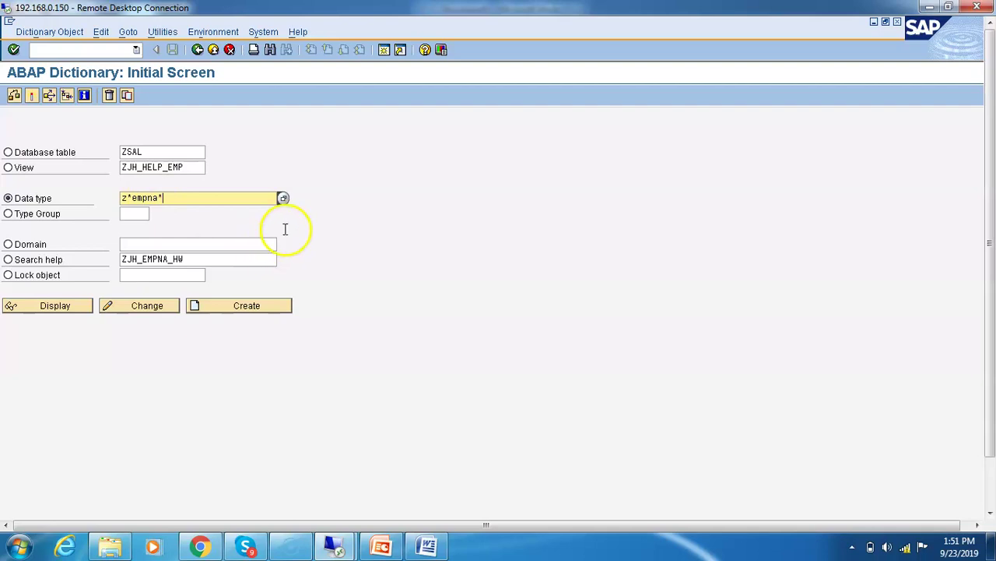
pyautogui.click(284, 200)
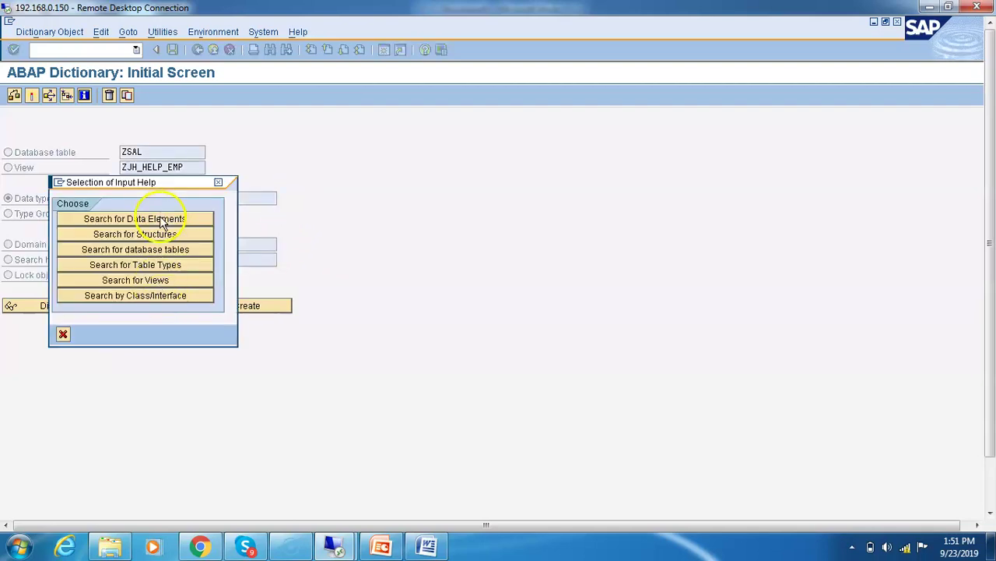
pyautogui.click(161, 220)
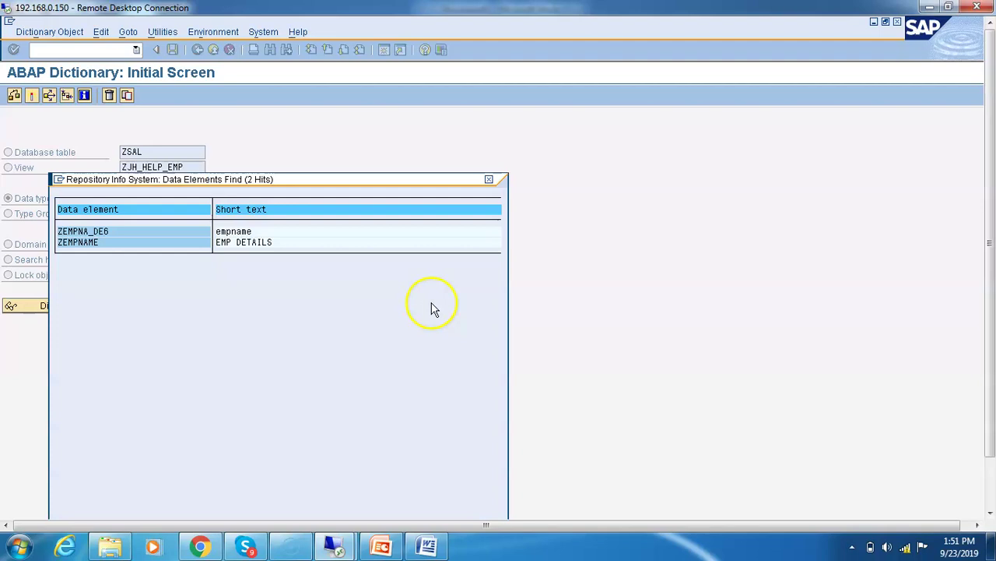
pyautogui.doubleClick(92, 233)
# Step: Open data element ZEMPNA_DE6 for changes and assign it the search help ZJH_EMPNA_HW with parameter EMPNA
pyautogui.click(135, 306)
pyautogui.click(191, 171)
pyautogui.click(206, 209)
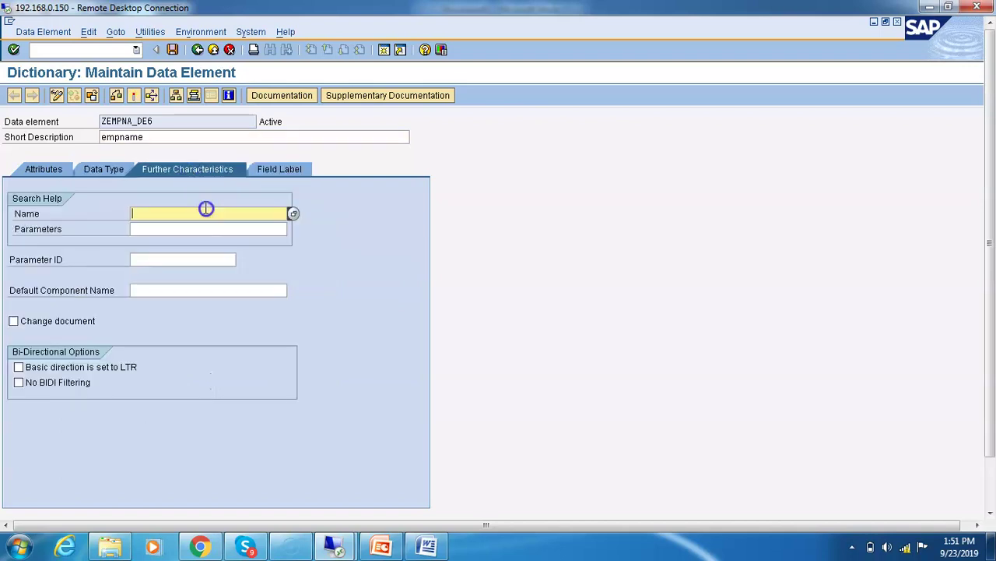
pyautogui.press('Tab')
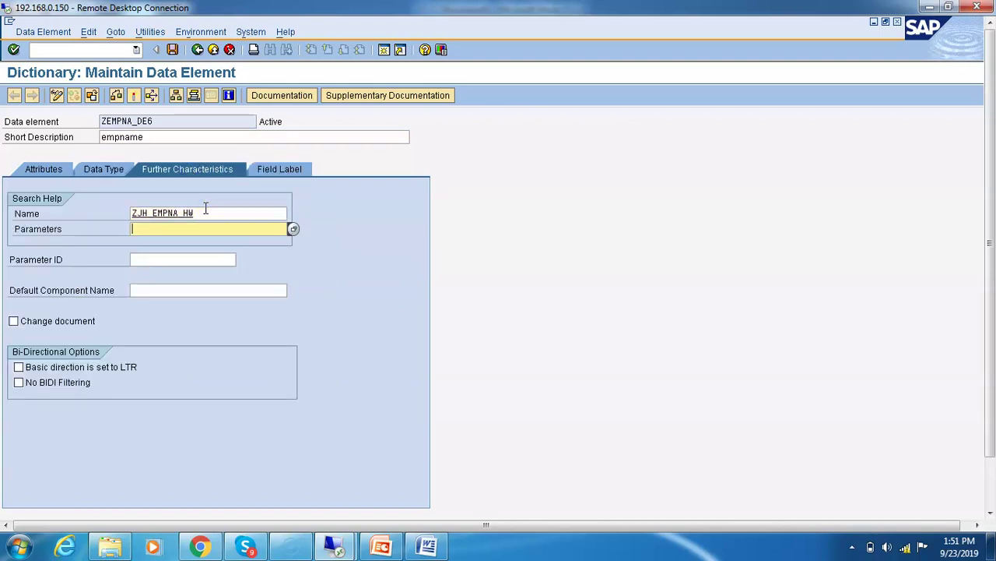
pyautogui.press('F4')
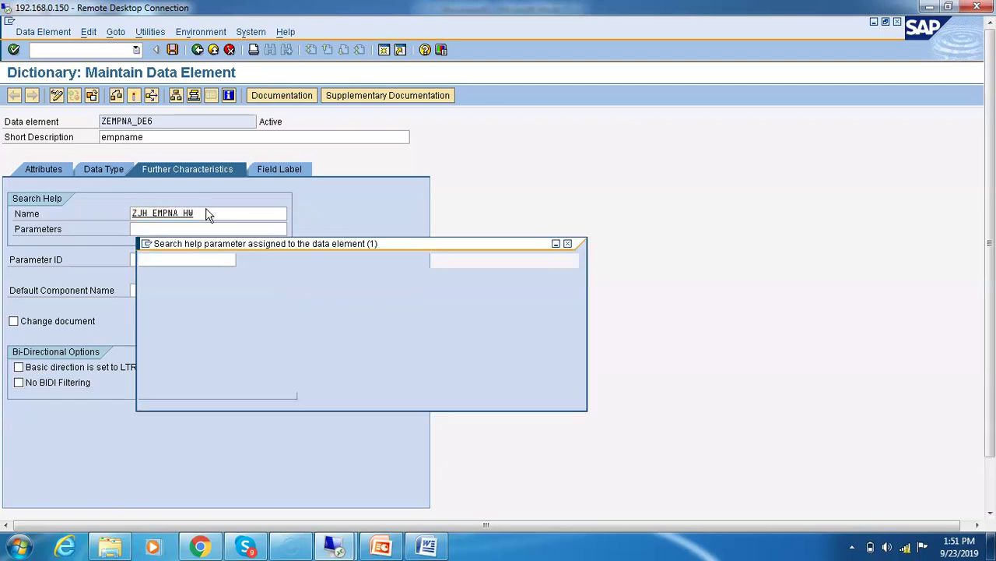
pyautogui.doubleClick(170, 278)
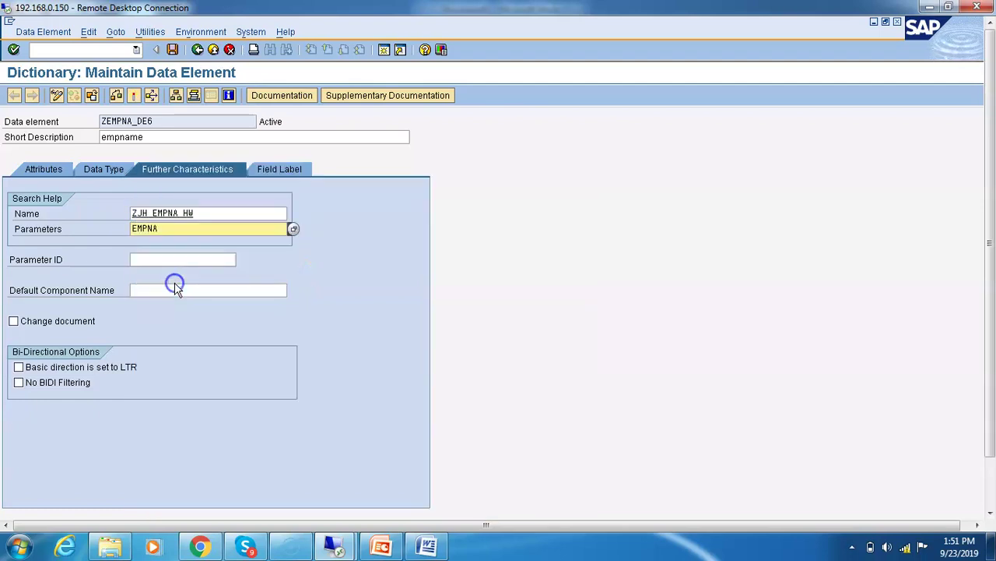
# Step: Save, check and activate the data element ZEMPNA_DE6, display the activation log, and return from it
pyautogui.click(172, 50)
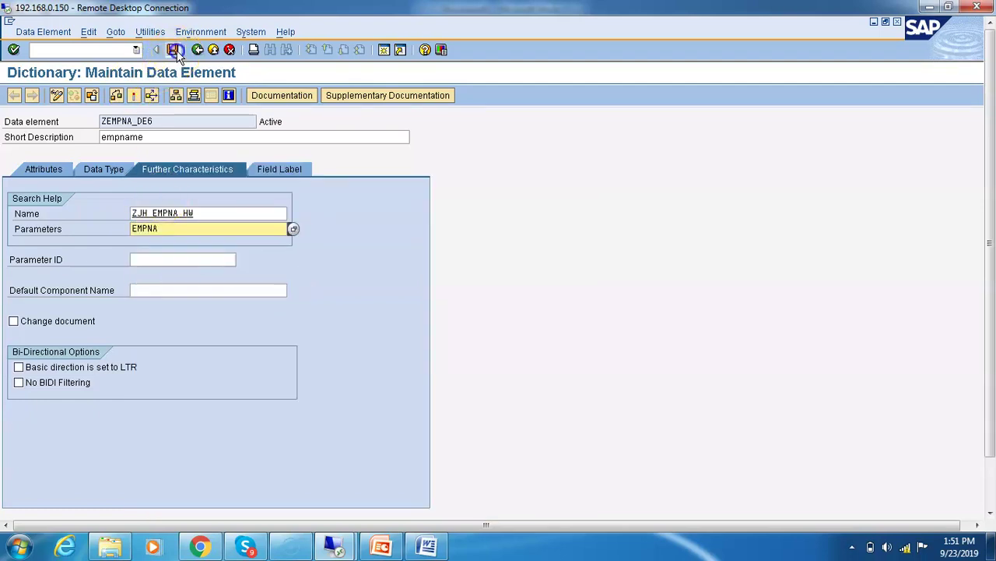
pyautogui.click(116, 95)
pyautogui.click(130, 95)
pyautogui.press('Return')
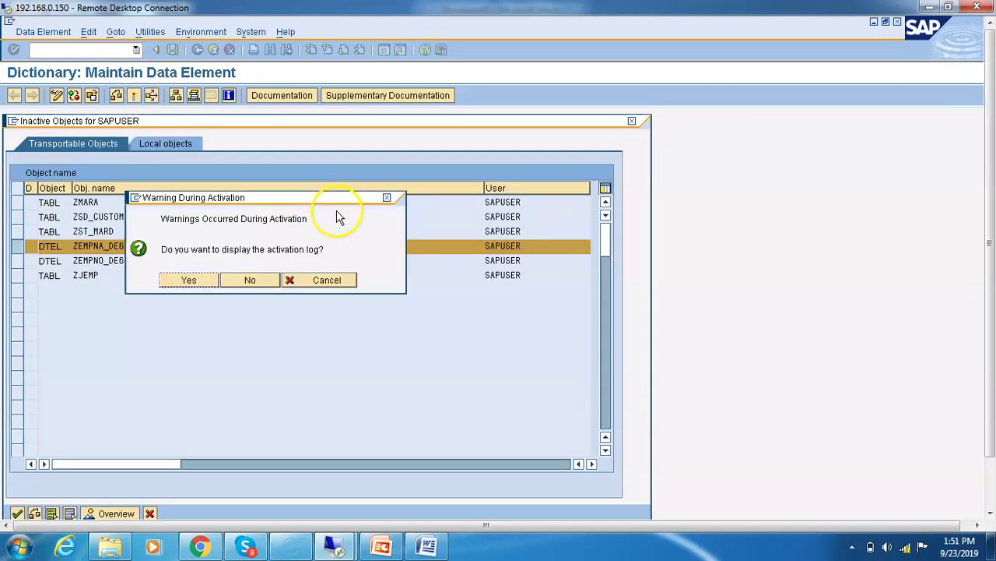
pyautogui.click(209, 282)
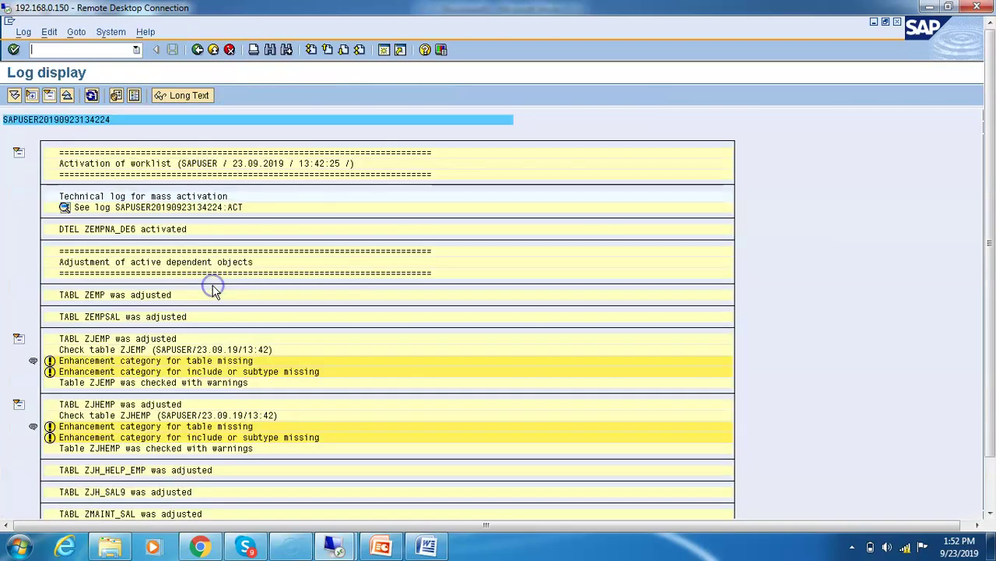
pyautogui.click(198, 49)
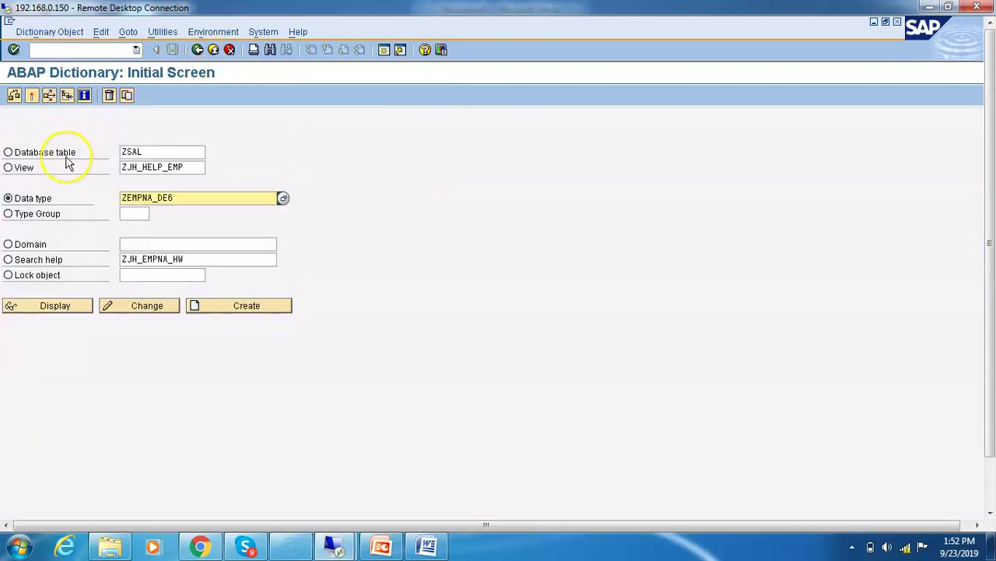
pyautogui.click(65, 156)
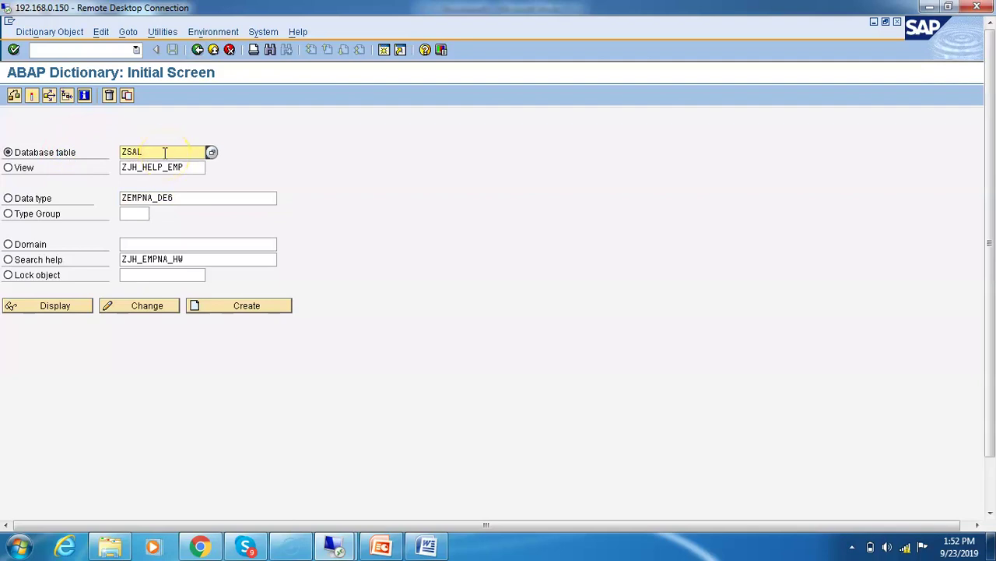
pyautogui.click(74, 311)
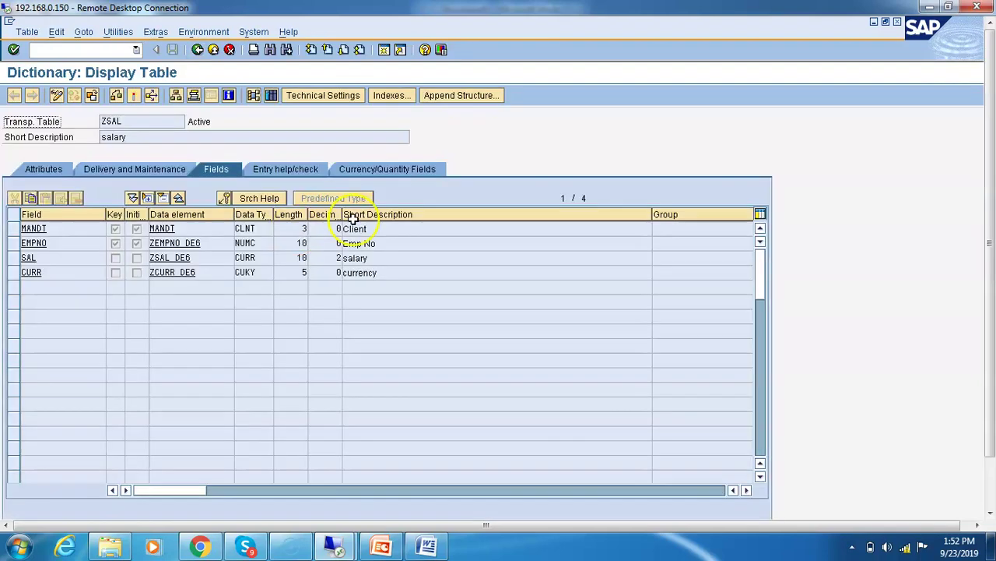
pyautogui.click(271, 95)
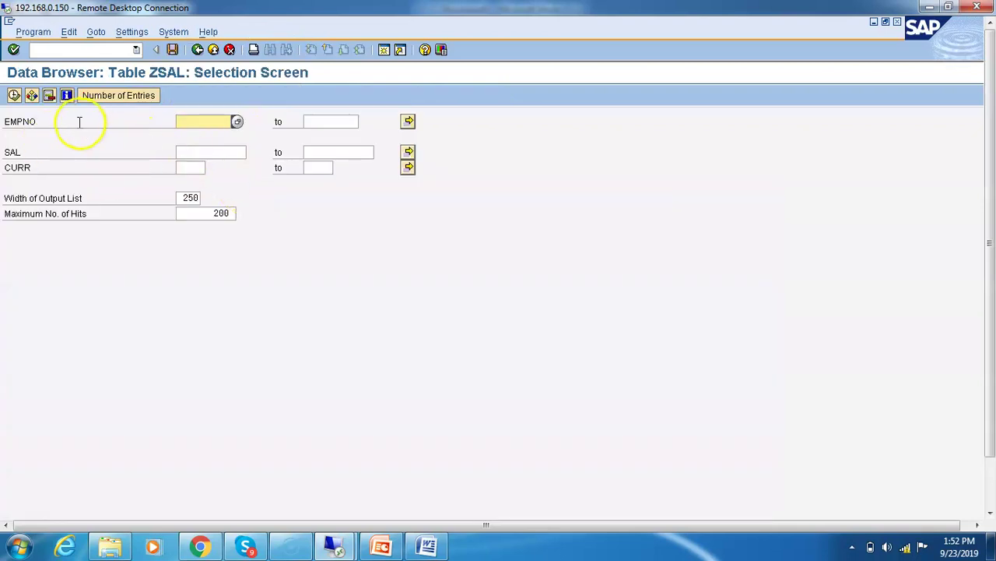
pyautogui.click(197, 50)
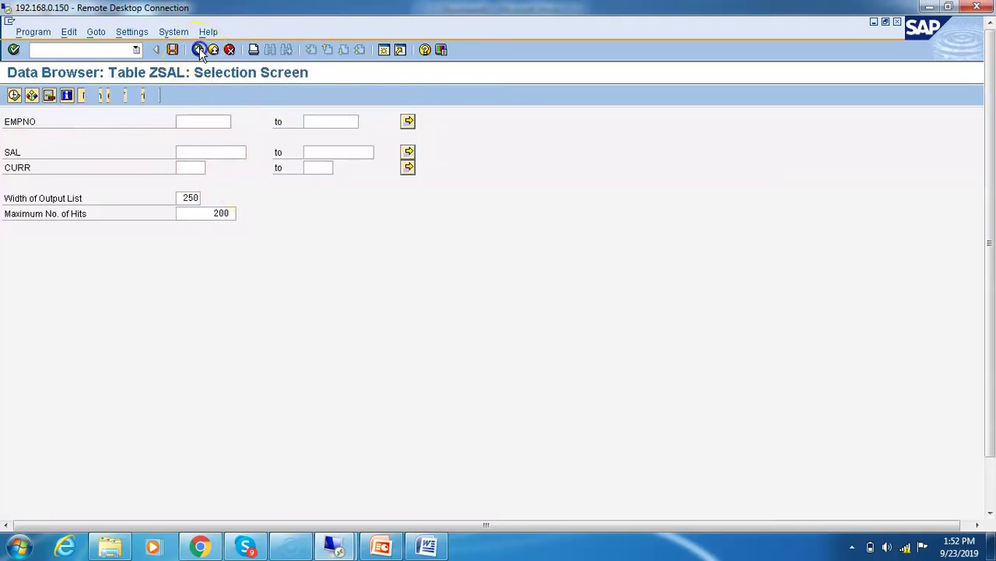
pyautogui.click(197, 49)
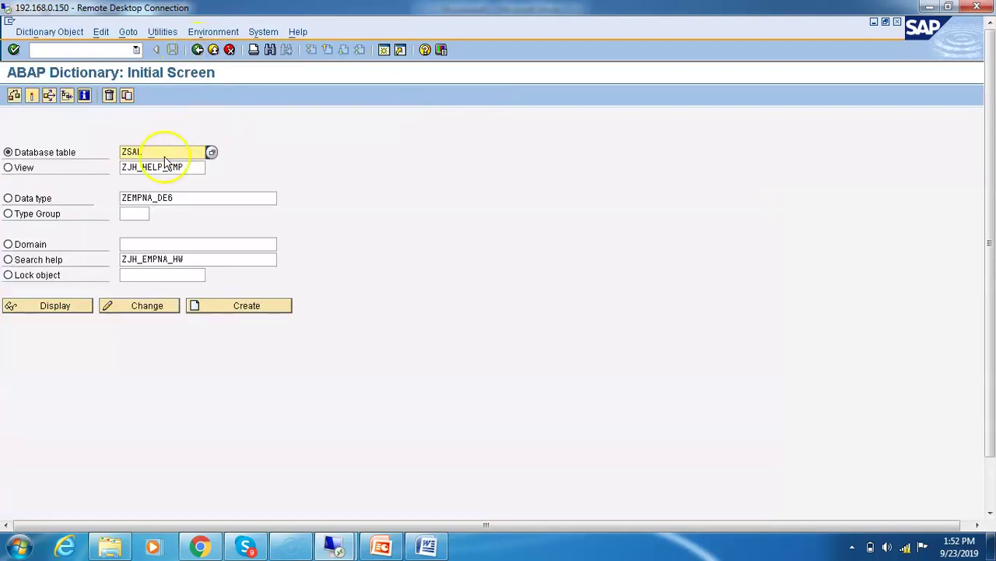
# Step: Display the database table ZEMP from the ABAP Dictionary initial screen
pyautogui.click(163, 152)
pyautogui.press('BackSpace')
pyautogui.press('BackSpace')
pyautogui.press('BackSpace')
pyautogui.write('emp')
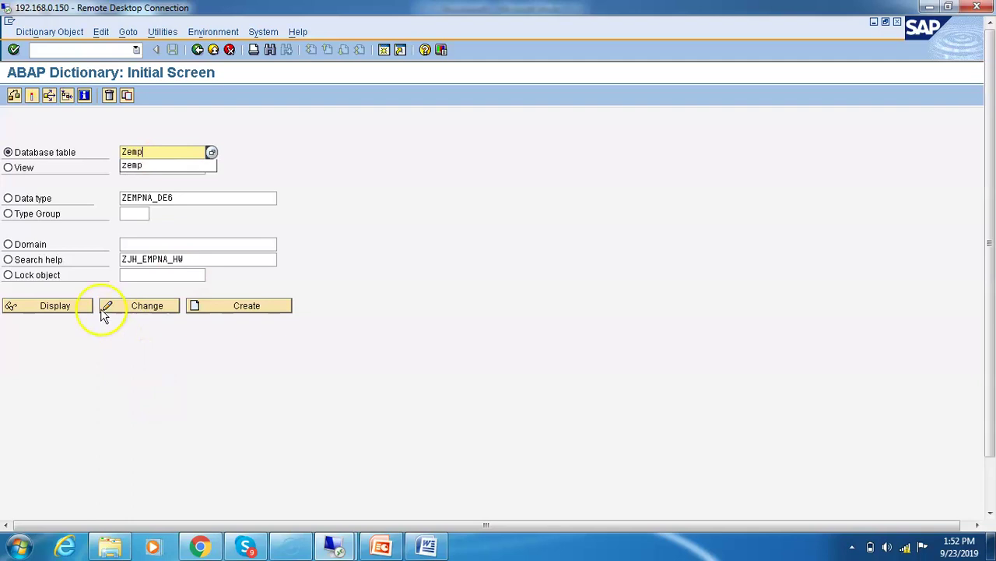
pyautogui.click(74, 306)
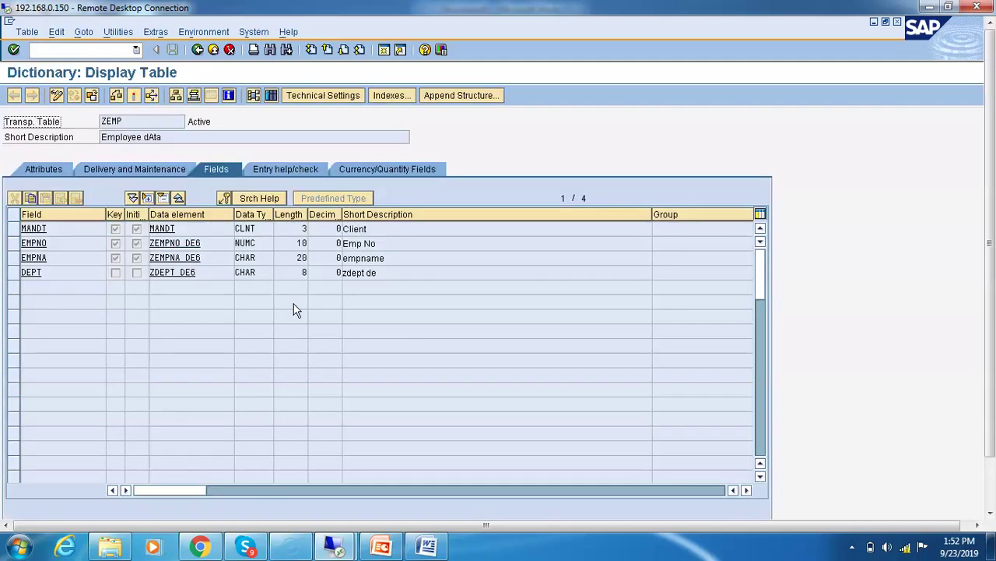
# Step: Open the selection screen for the contents of ZEMP and call up the value help for EMPNA
pyautogui.click(271, 94)
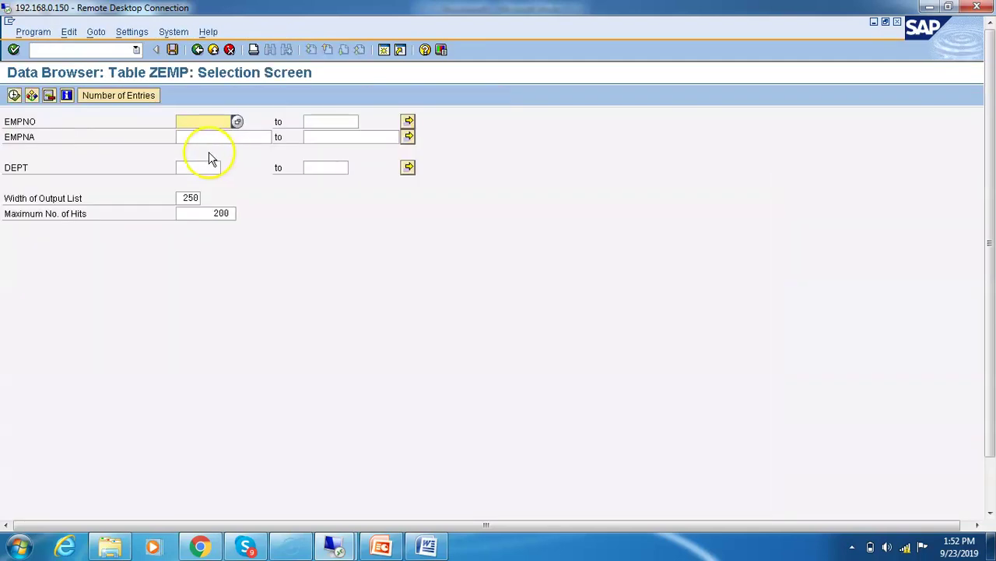
pyautogui.click(235, 136)
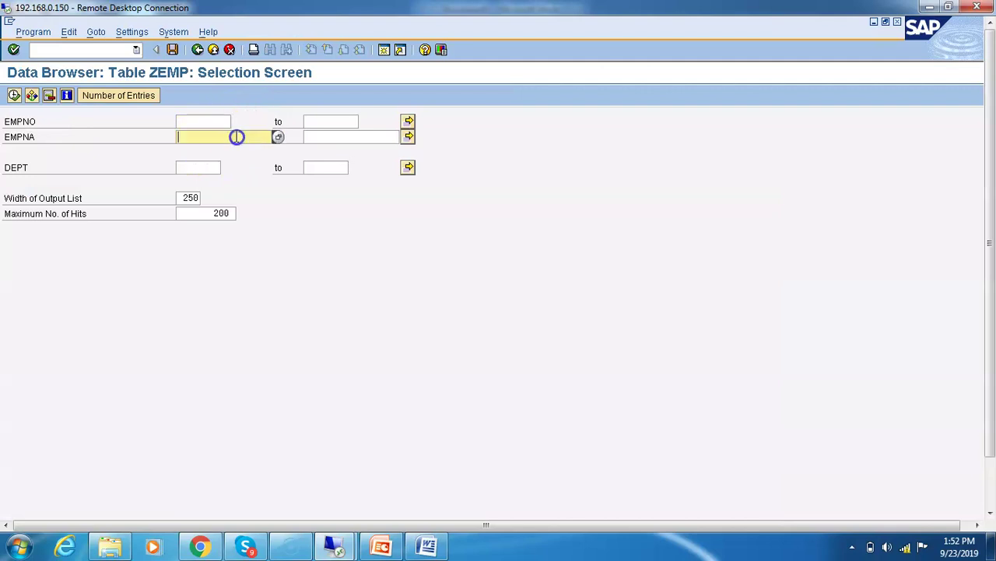
pyautogui.click(278, 137)
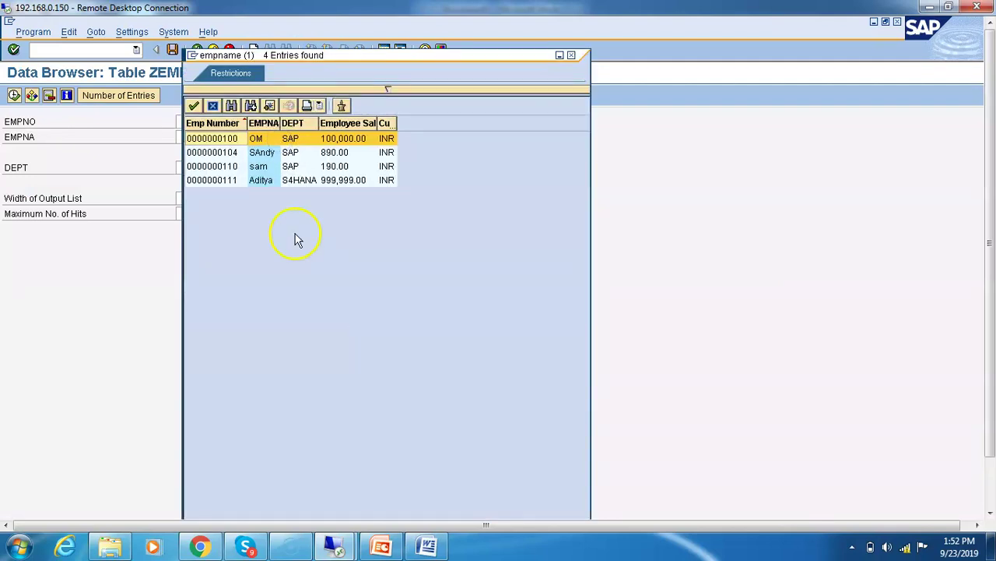